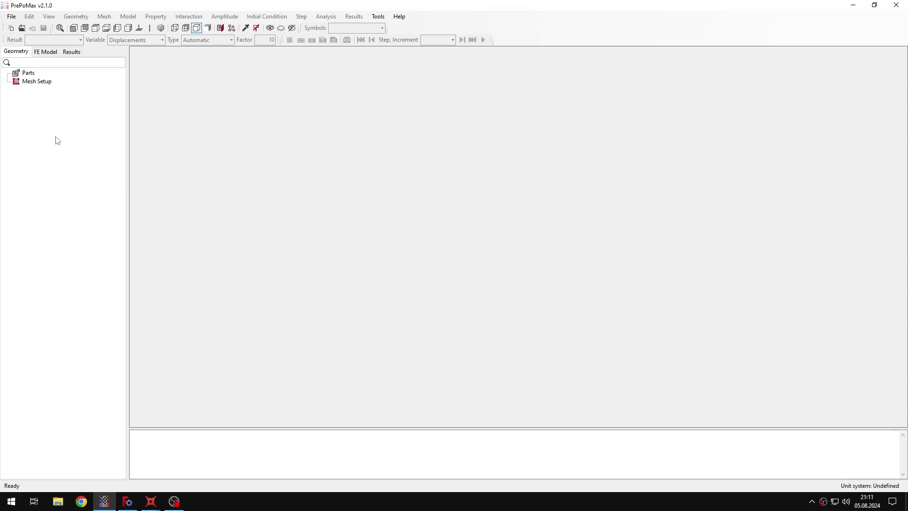
- Create a new mm, ton, s, °C model and import 'Tutorial 45 - mass sections.step'
{"action": "left_click", "coordinate": [10, 28]}
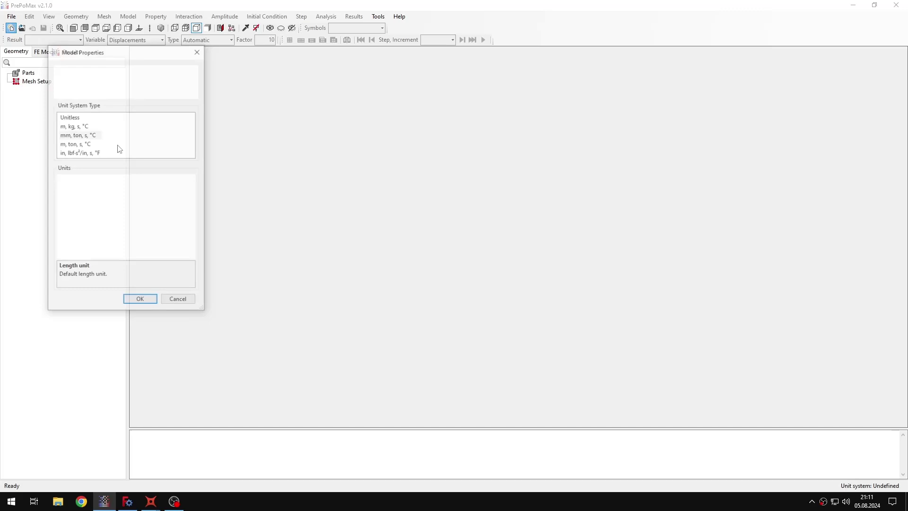
{"action": "left_click", "coordinate": [141, 300]}
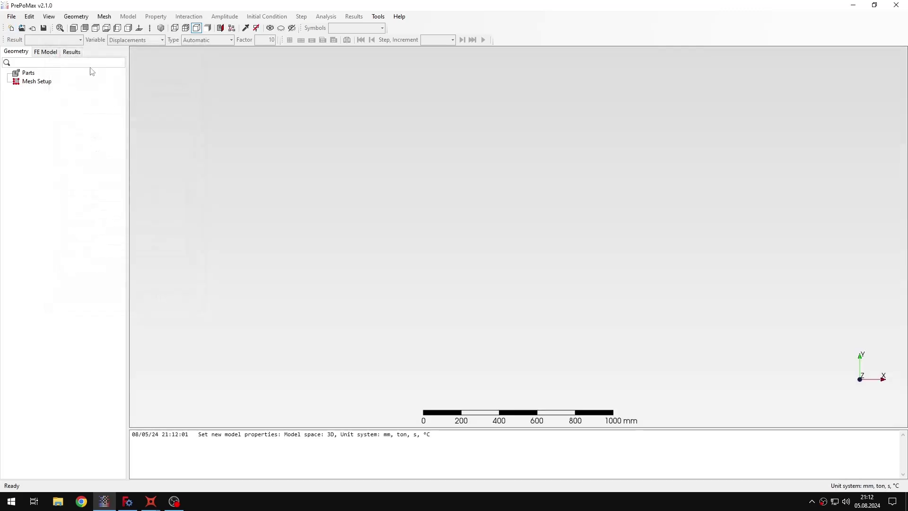
{"action": "left_click", "coordinate": [33, 30]}
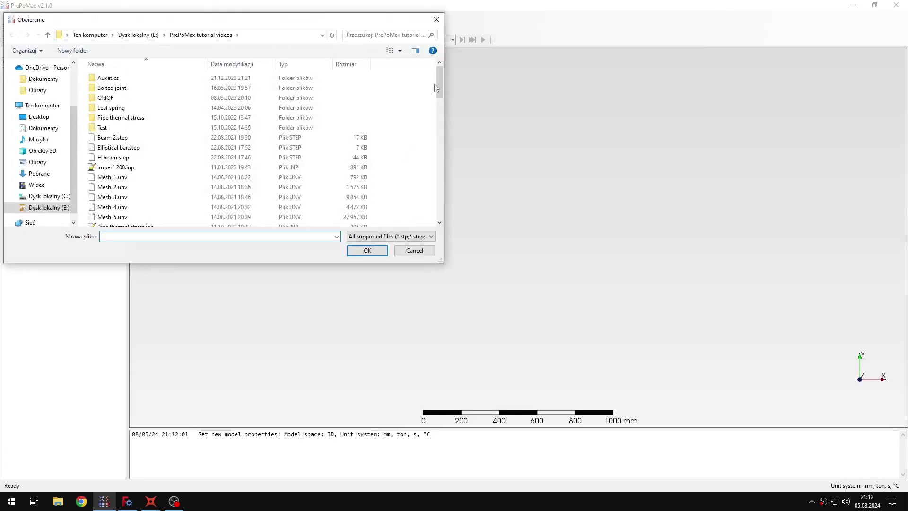
{"action": "scroll", "coordinate": [441, 97], "scroll_direction": "down", "scroll_amount": 1}
{"action": "left_click_drag", "start_coordinate": [441, 98], "coordinate": [441, 201]}
{"action": "left_click", "coordinate": [226, 221]}
{"action": "left_click", "coordinate": [353, 251]}
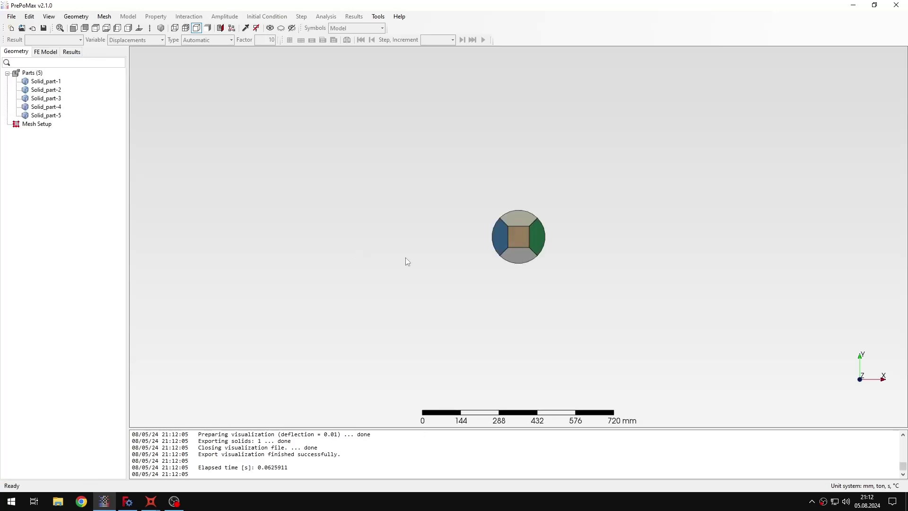
- Orbit and zoom to view the imported five-part bar obliquely
{"action": "left_click_drag", "start_coordinate": [444, 307], "coordinate": [489, 334]}
{"action": "scroll", "coordinate": [503, 225], "scroll_direction": "up", "scroll_amount": 2}
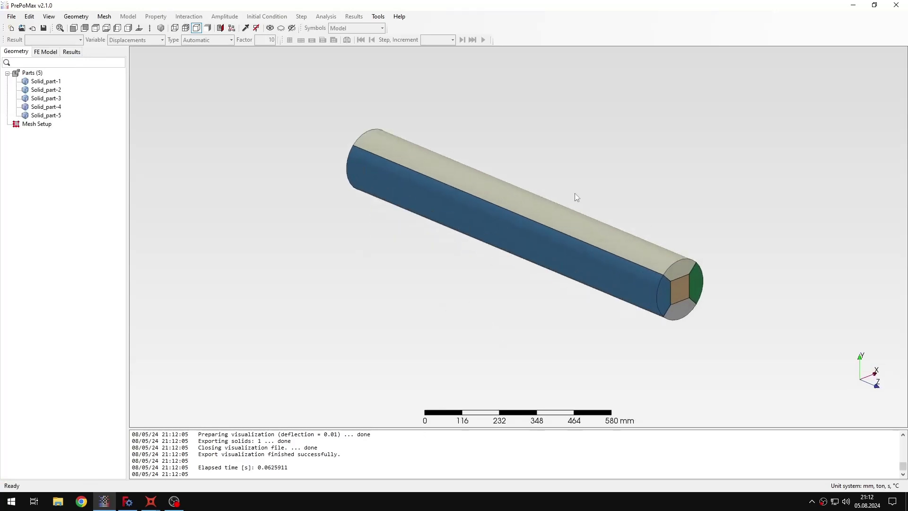
{"action": "scroll", "coordinate": [576, 198], "scroll_direction": "up", "scroll_amount": 2}
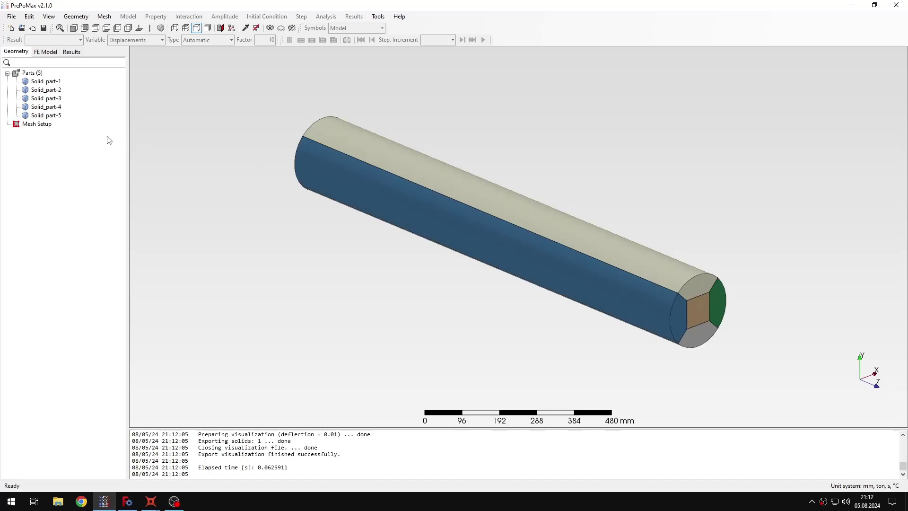
- Merge all five solid parts into a single compound part, Compound-1
{"action": "left_click", "coordinate": [57, 83]}
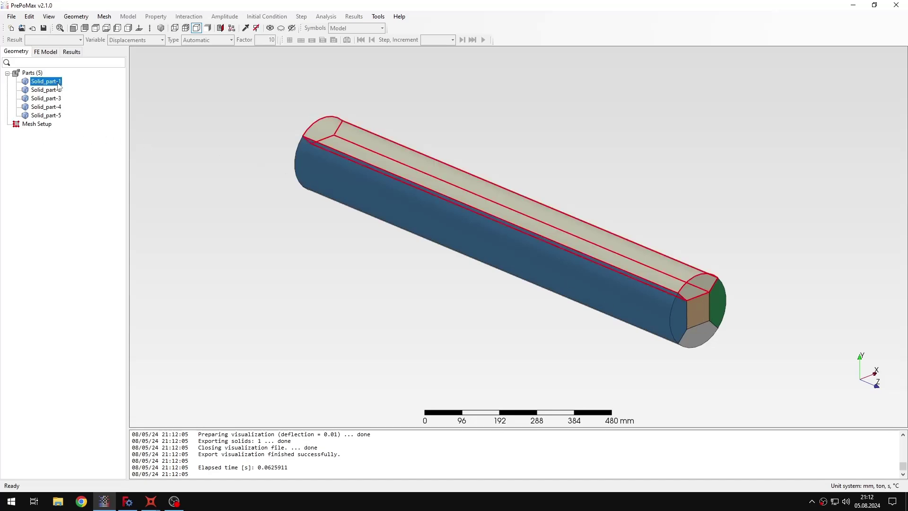
{"action": "left_click", "coordinate": [55, 116], "text": "shift"}
{"action": "right_click", "coordinate": [55, 116]}
{"action": "left_click", "coordinate": [106, 147]}
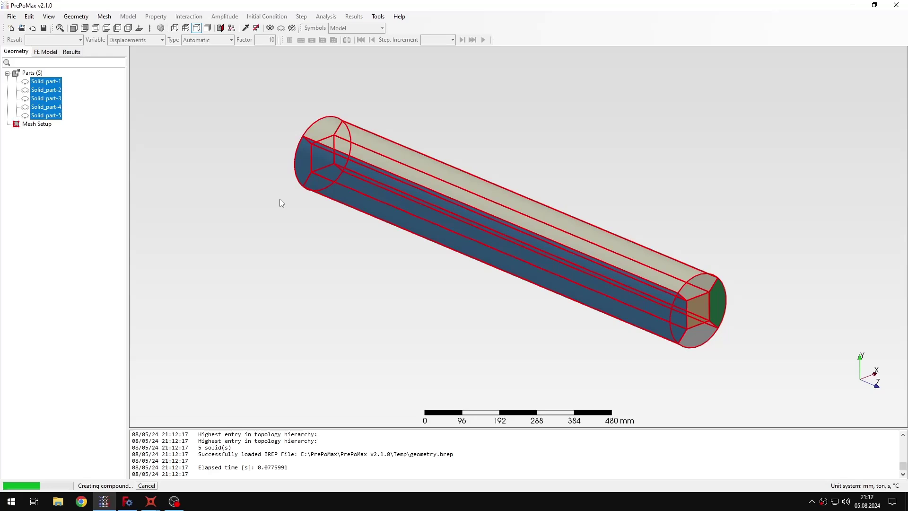
- Add a Meshing Parameters setup on the bar with 15 mm maximum element size
{"action": "left_click", "coordinate": [45, 176]}
{"action": "double_click", "coordinate": [45, 176]}
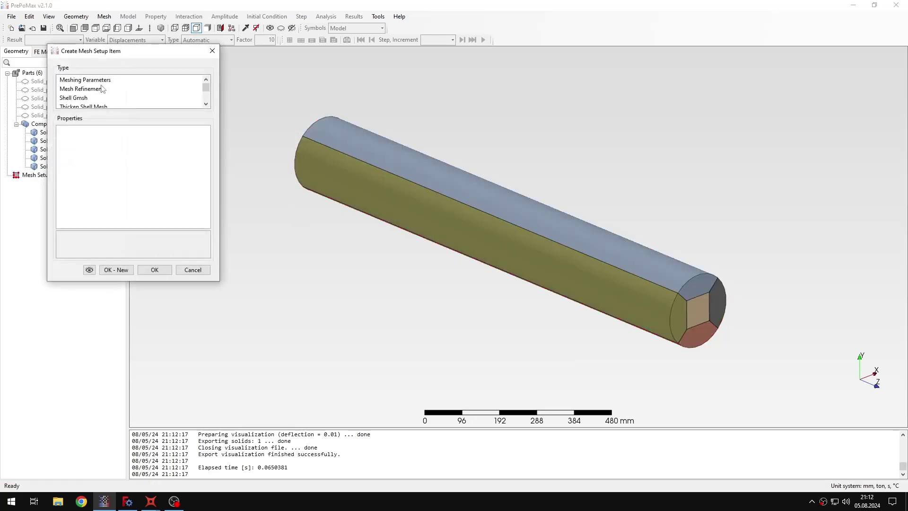
{"action": "scroll", "coordinate": [104, 91], "scroll_direction": "down", "scroll_amount": 1}
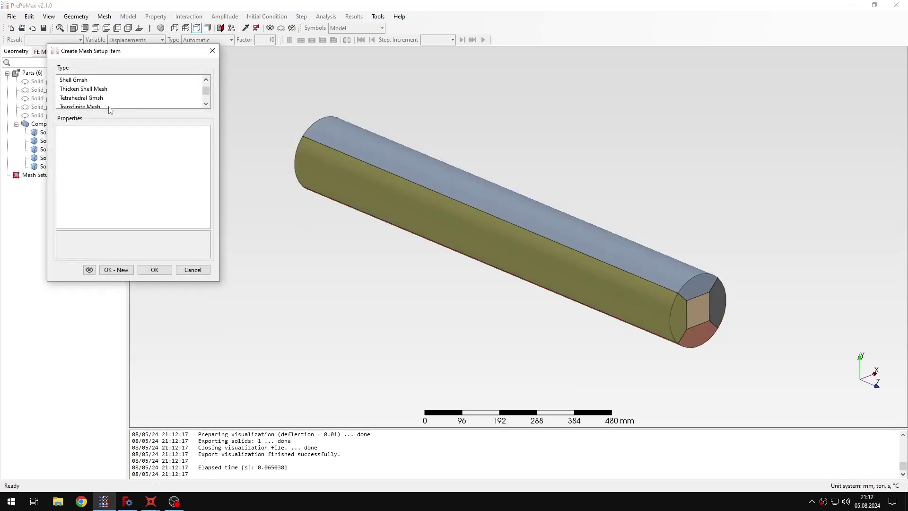
{"action": "scroll", "coordinate": [108, 100], "scroll_direction": "up", "scroll_amount": 1}
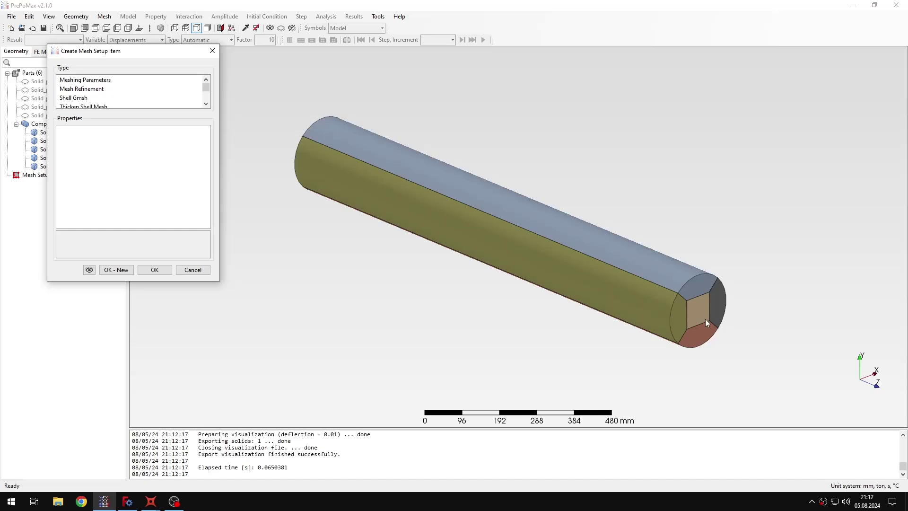
{"action": "left_click", "coordinate": [102, 81]}
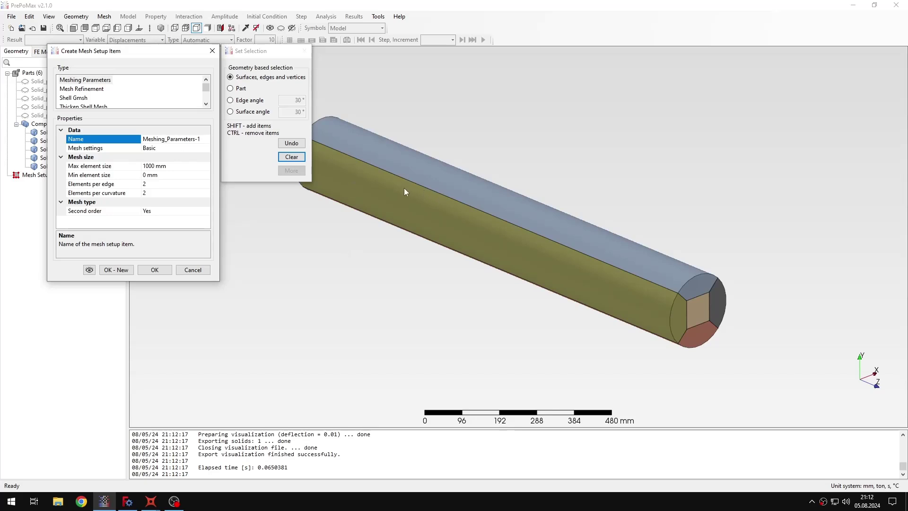
{"action": "left_click", "coordinate": [407, 159]}
{"action": "left_click", "coordinate": [147, 167]}
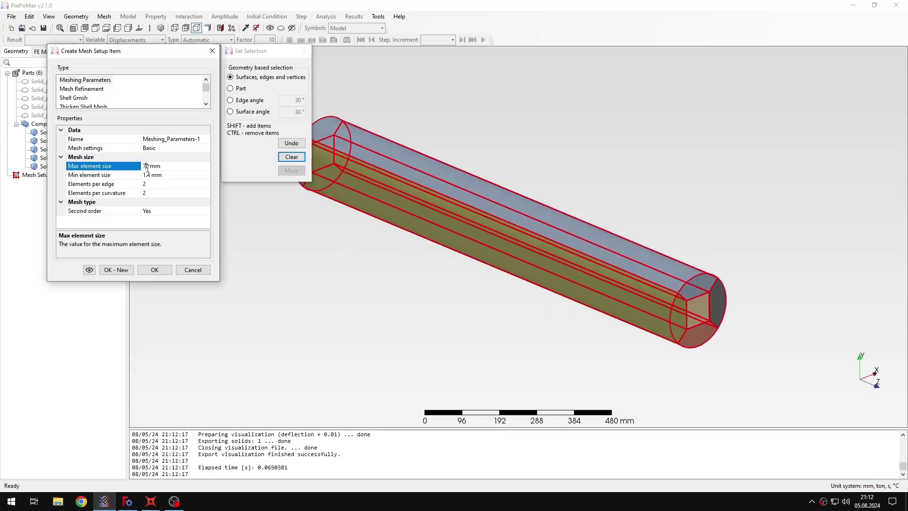
{"action": "double_click", "coordinate": [147, 167]}
{"action": "key", "text": "BackSpace"}
{"action": "type", "text": "15"}
- Confirm the meshing parameters and add Transfinite_Mesh-1 on the bar with Recombine kept Yes
{"action": "left_click", "coordinate": [156, 271]}
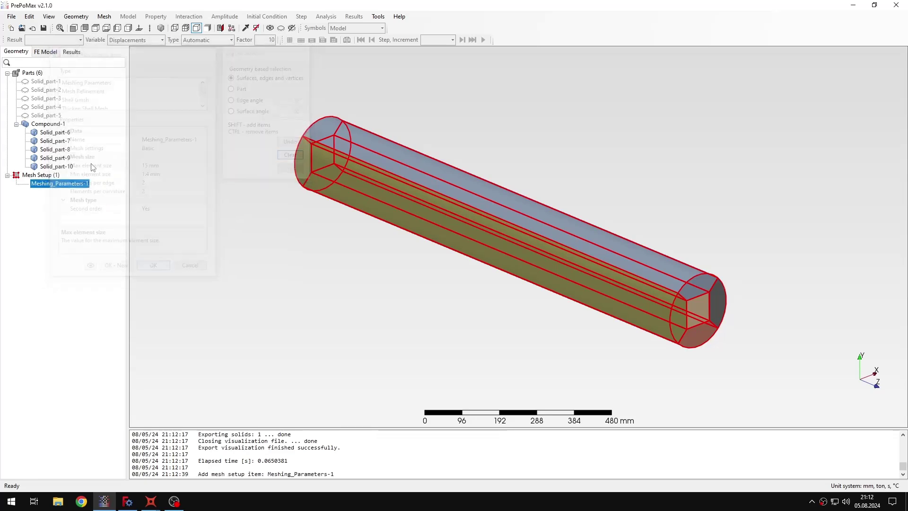
{"action": "double_click", "coordinate": [44, 175]}
{"action": "scroll", "coordinate": [97, 99], "scroll_direction": "down", "scroll_amount": 1}
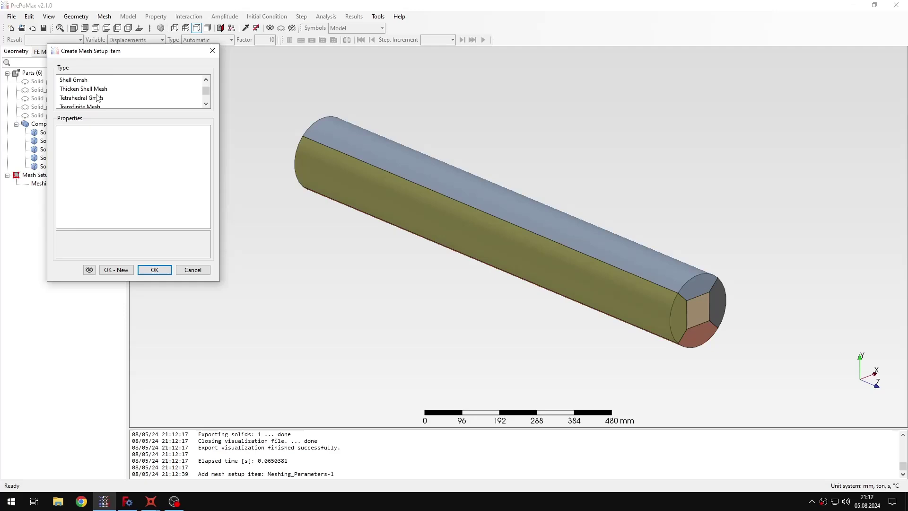
{"action": "left_click", "coordinate": [96, 107]}
{"action": "left_click", "coordinate": [549, 217]}
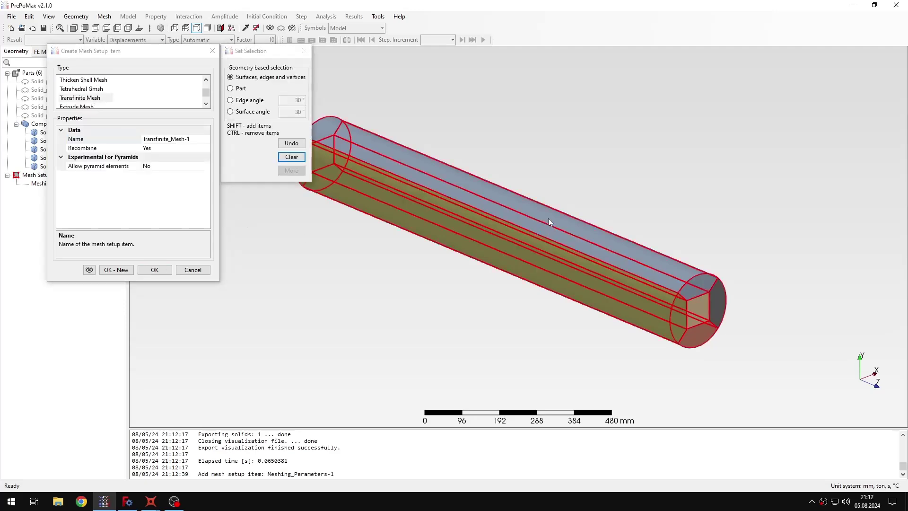
{"action": "left_click", "coordinate": [163, 148]}
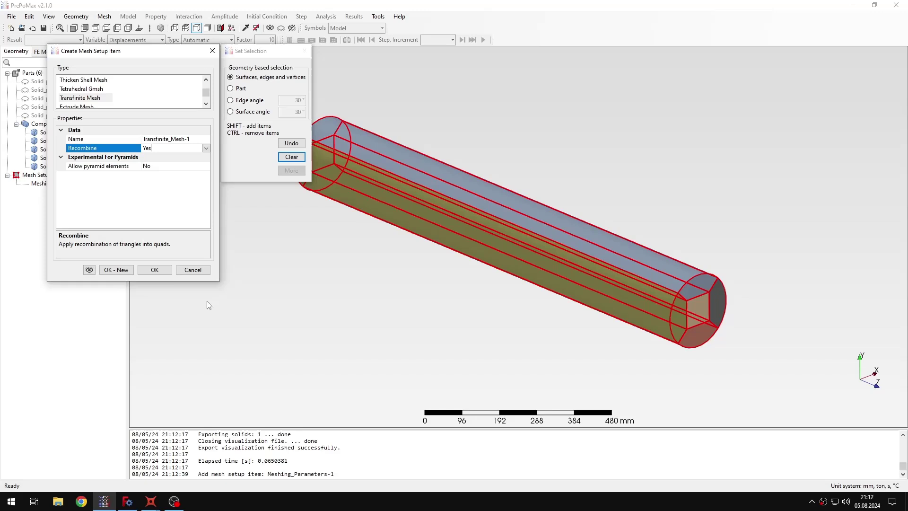
{"action": "left_click", "coordinate": [155, 269]}
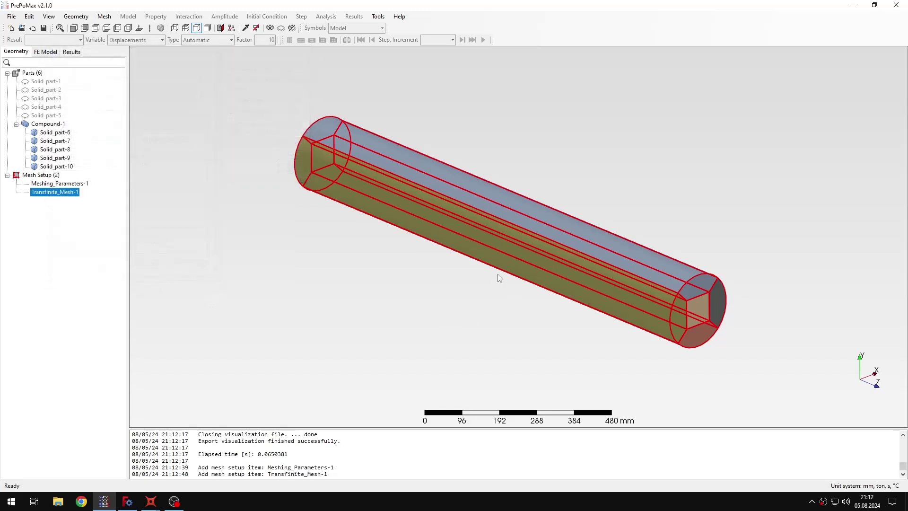
{"action": "right_click", "coordinate": [527, 246]}
- Mesh Compound-1 and zoom in to inspect the 17766 hexahedral elements
{"action": "left_click", "coordinate": [554, 283]}
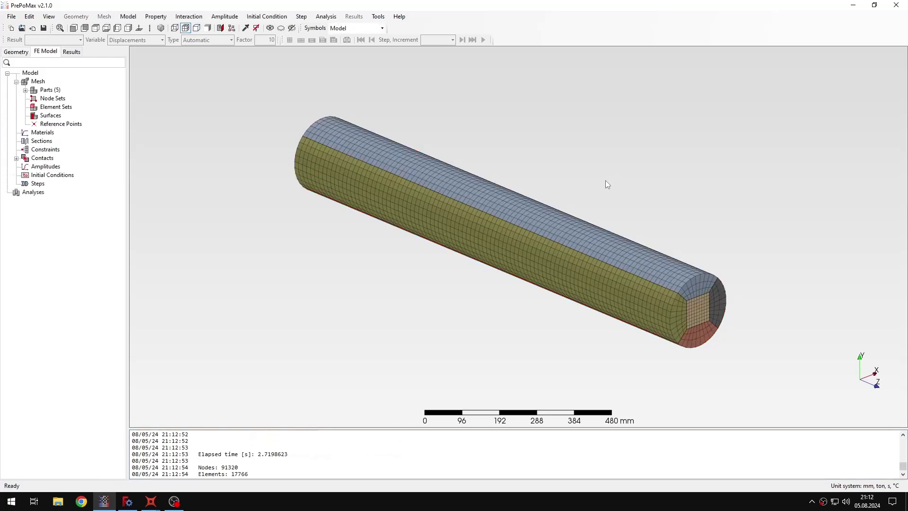
{"action": "scroll", "coordinate": [708, 327], "scroll_direction": "up", "scroll_amount": 3}
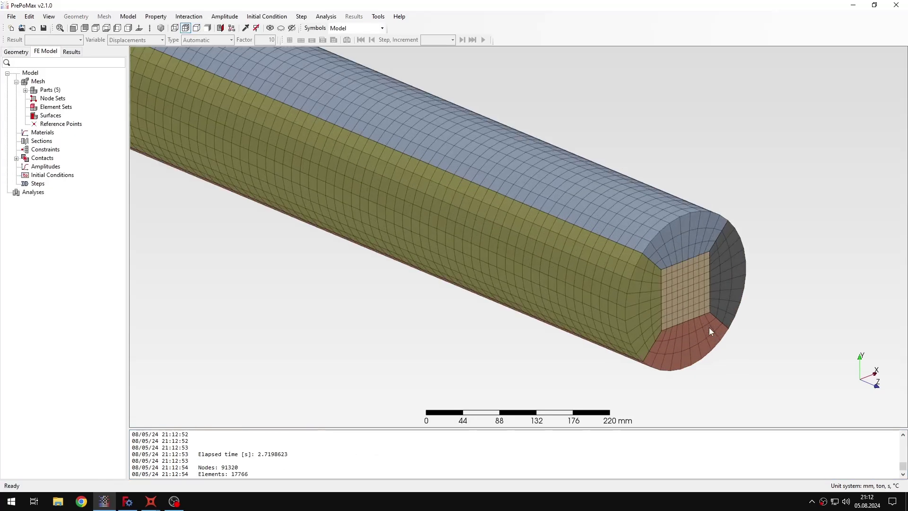
{"action": "scroll", "coordinate": [674, 300], "scroll_direction": "down", "scroll_amount": 3}
{"action": "scroll", "coordinate": [683, 209], "scroll_direction": "down", "scroll_amount": 1}
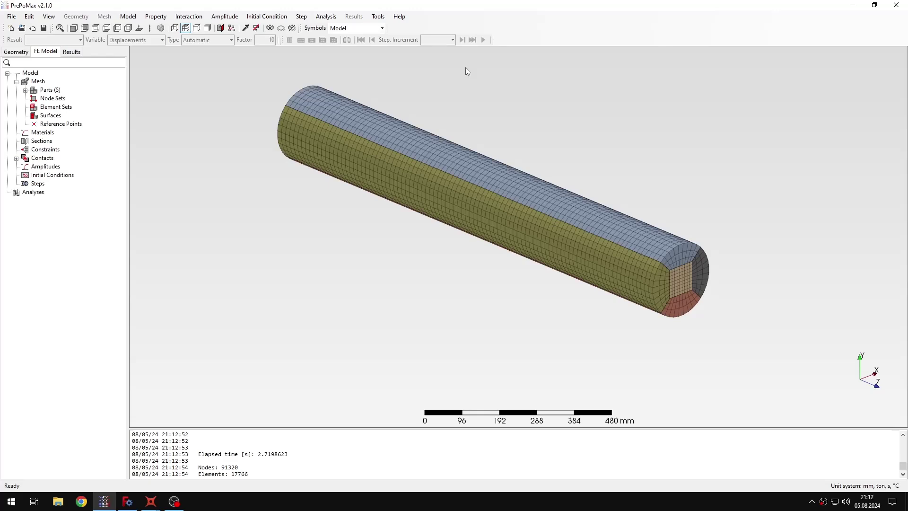
{"action": "scroll", "coordinate": [465, 67], "scroll_direction": "up", "scroll_amount": 1}
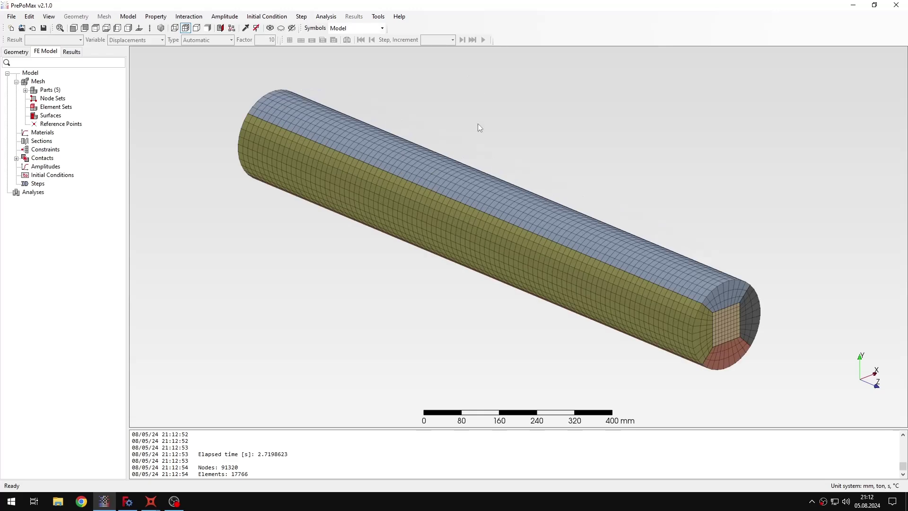
- Check that Solid_part-6 uses C3D20 parabolic hexa elements, then collapse the Parts list
{"action": "left_click", "coordinate": [26, 90]}
{"action": "right_click", "coordinate": [48, 100]}
{"action": "left_click", "coordinate": [86, 111]}
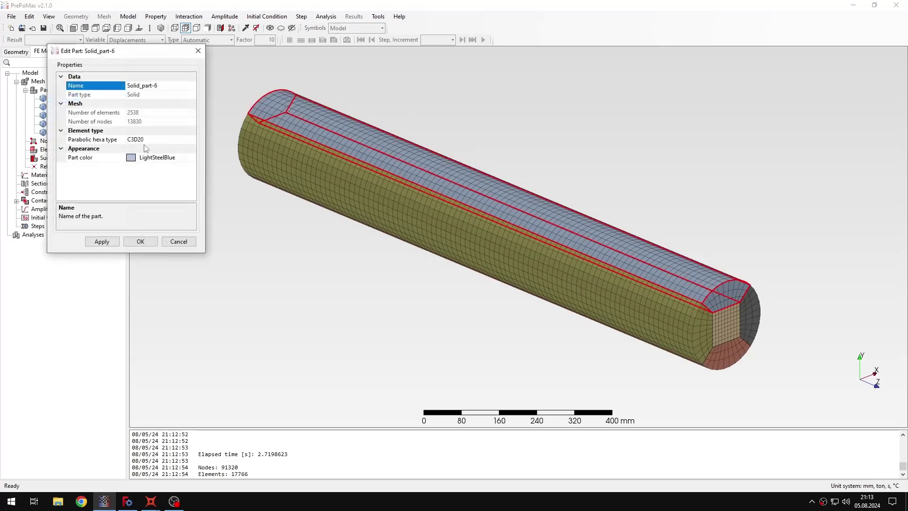
{"action": "left_click", "coordinate": [199, 53]}
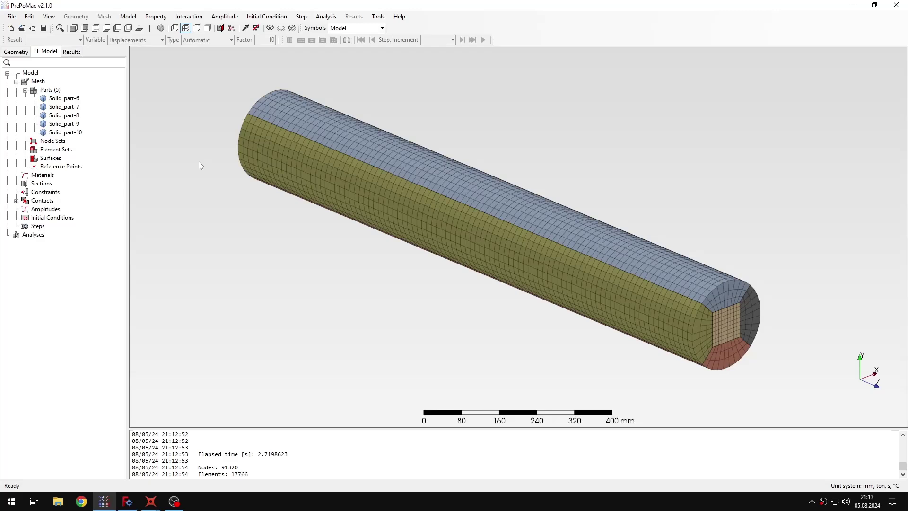
{"action": "left_click", "coordinate": [25, 90]}
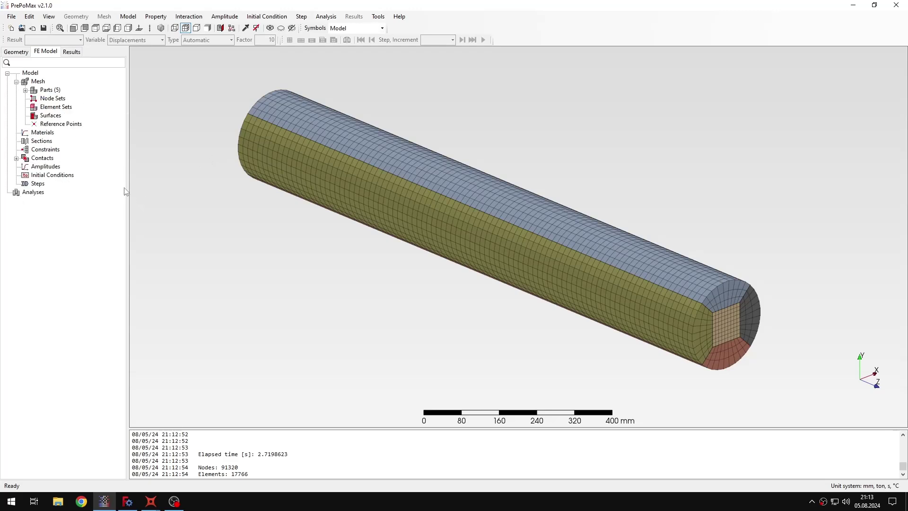
- Start a new material with elastic behaviour: E 210000 MPa, Poisson's ratio 0.3
{"action": "double_click", "coordinate": [46, 133]}
{"action": "left_click", "coordinate": [85, 185]}
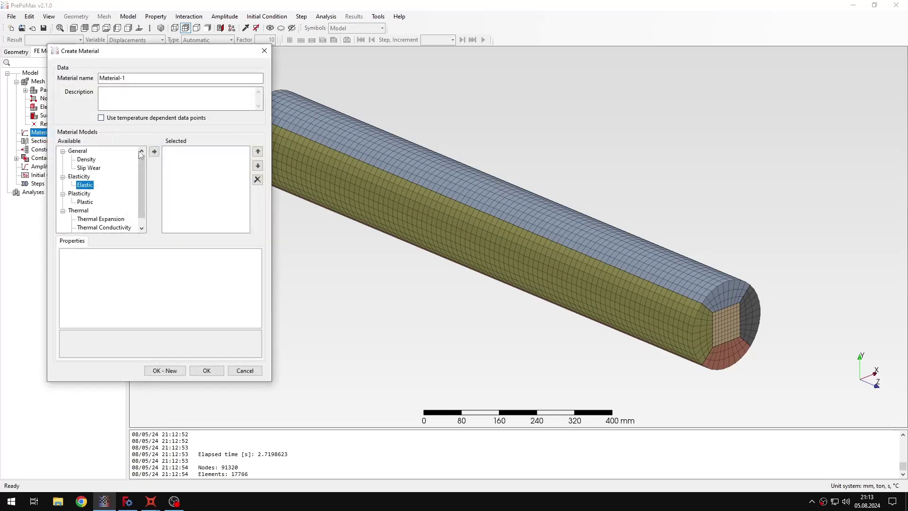
{"action": "left_click", "coordinate": [154, 152]}
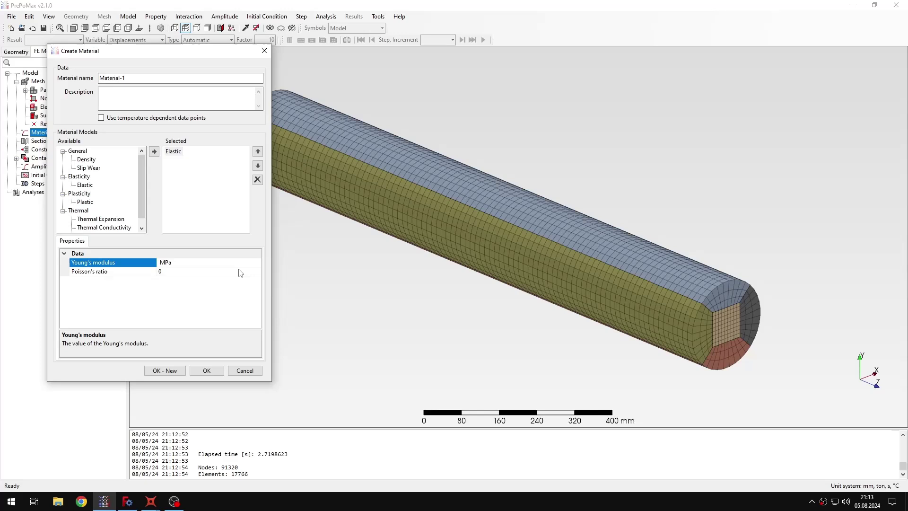
{"action": "type", "text": "210000"}
{"action": "key", "text": "Tab"}
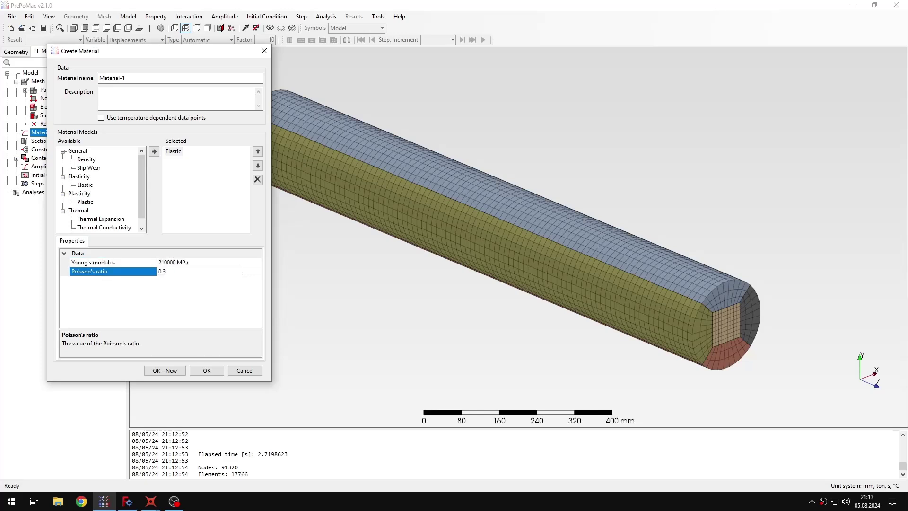
{"action": "type", "text": ".3"}
- Add a density of 8e-9 t/mm³ and create Material-1
{"action": "left_click", "coordinate": [87, 159]}
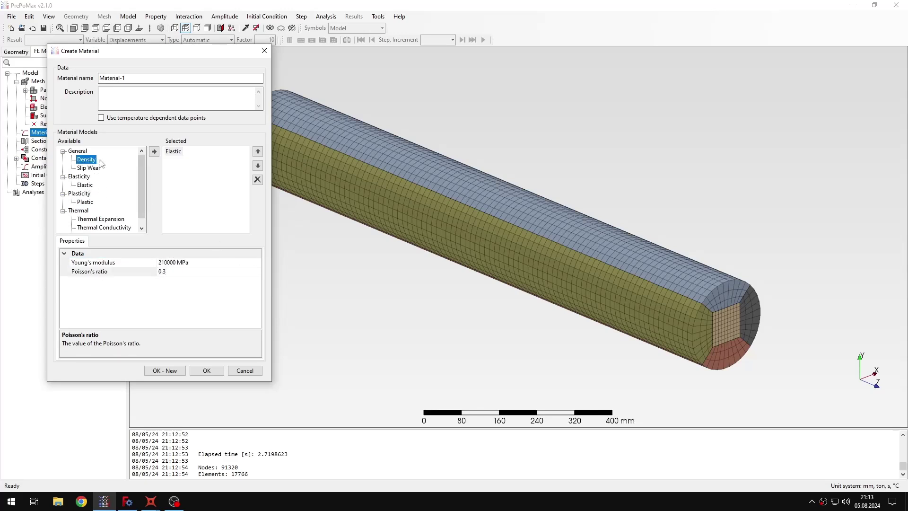
{"action": "left_click", "coordinate": [154, 151]}
{"action": "left_click", "coordinate": [162, 265]}
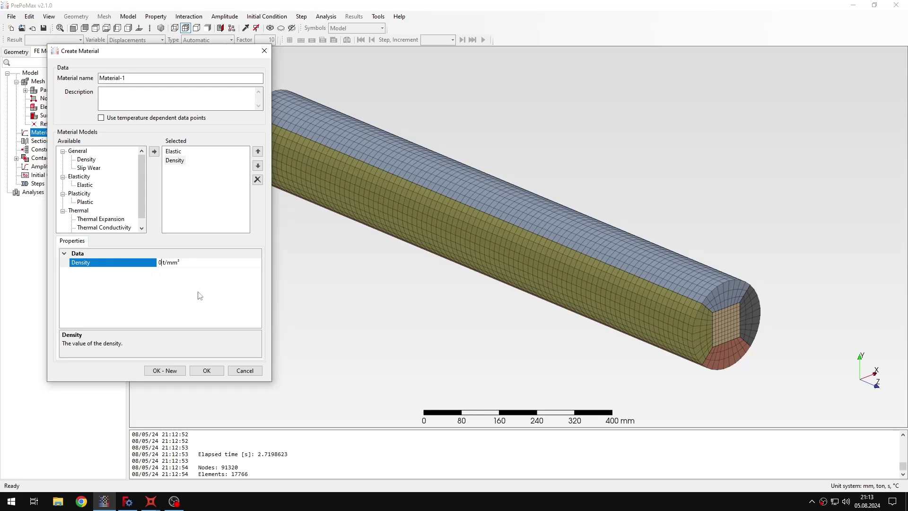
{"action": "key", "text": "BackSpace"}
{"action": "type", "text": "8e-9"}
{"action": "left_click", "coordinate": [219, 370]}
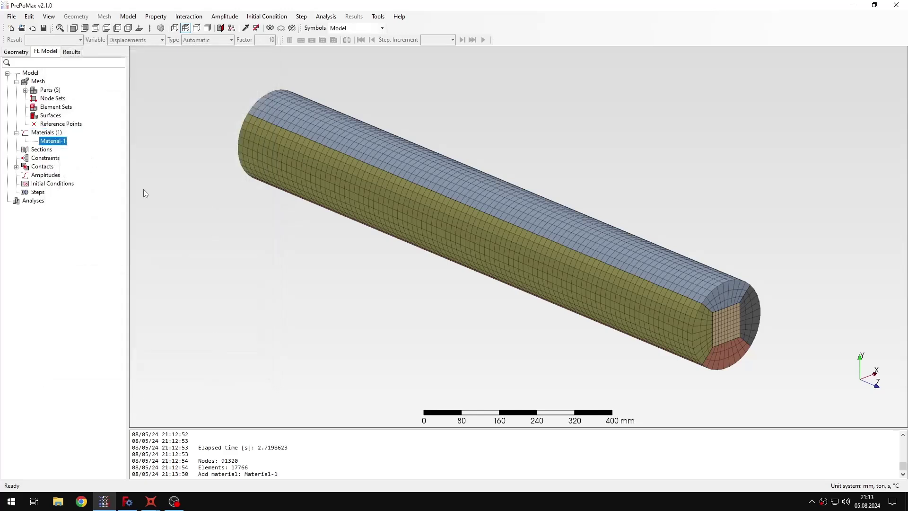
- Assign Solid_Section-1 to the whole bar, then display it shaded without mesh edges
{"action": "double_click", "coordinate": [46, 151]}
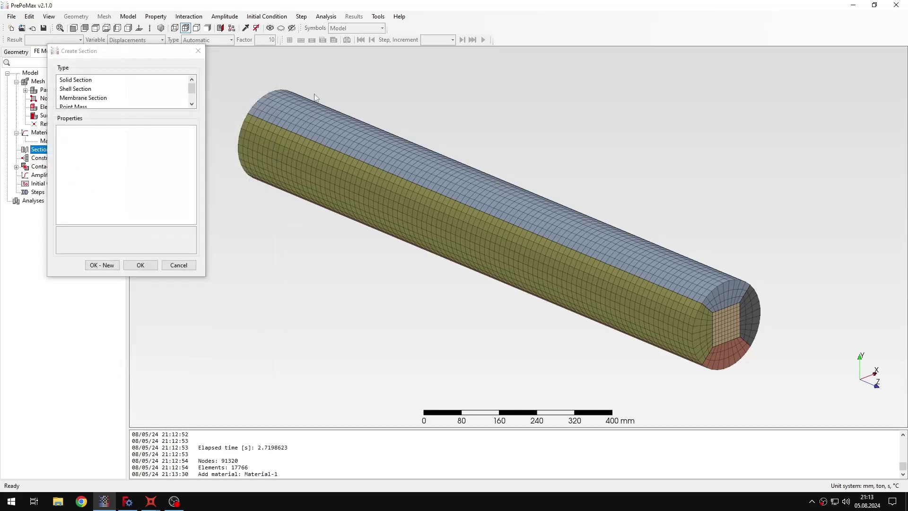
{"action": "left_click", "coordinate": [72, 81]}
{"action": "scroll", "coordinate": [384, 136], "scroll_direction": "down", "scroll_amount": 5}
{"action": "left_click_drag", "start_coordinate": [315, 102], "coordinate": [579, 289]}
{"action": "scroll", "coordinate": [404, 112], "scroll_direction": "up", "scroll_amount": 3}
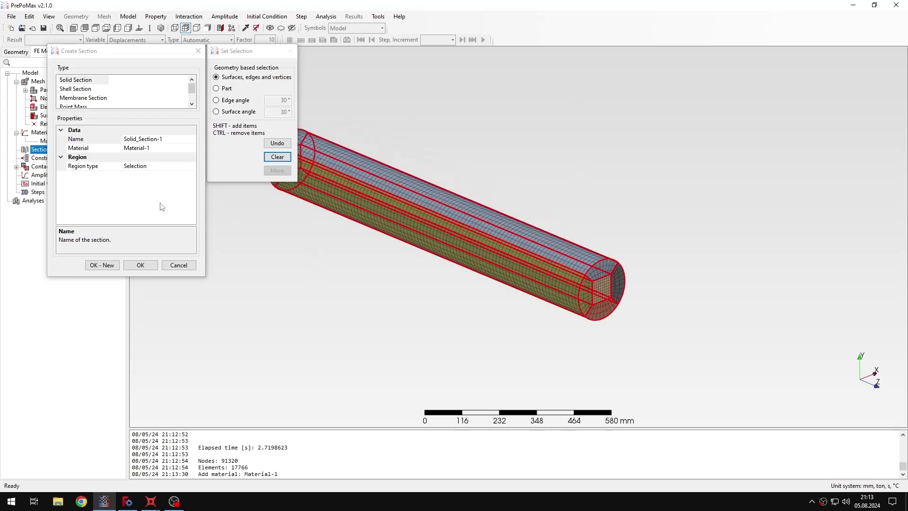
{"action": "left_click", "coordinate": [140, 265]}
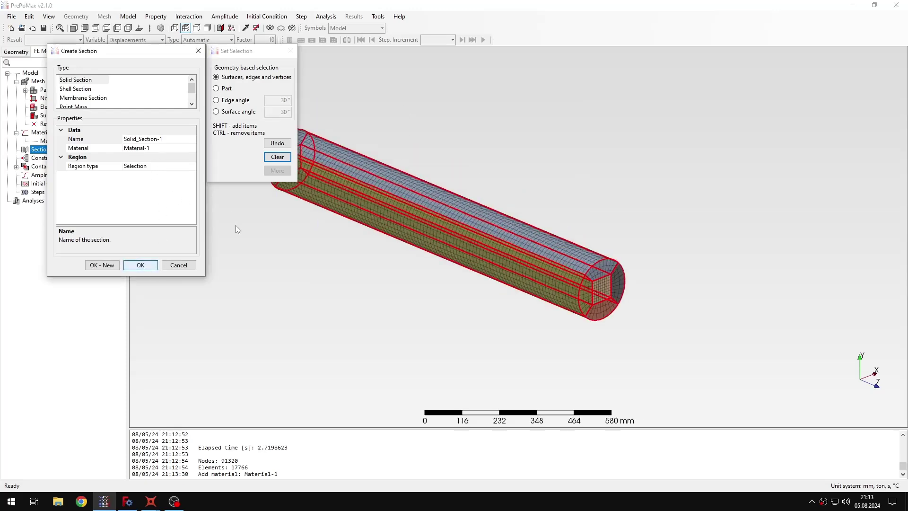
{"action": "left_click", "coordinate": [247, 222]}
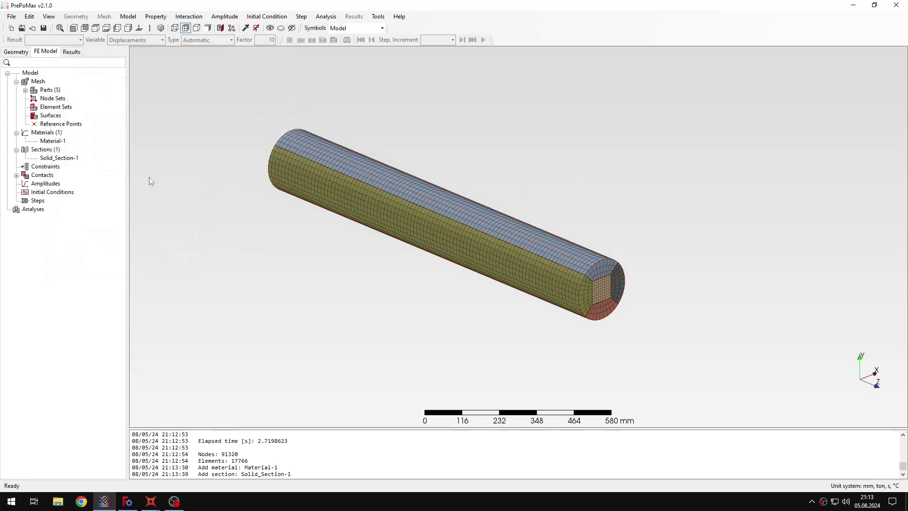
{"action": "left_click", "coordinate": [197, 28]}
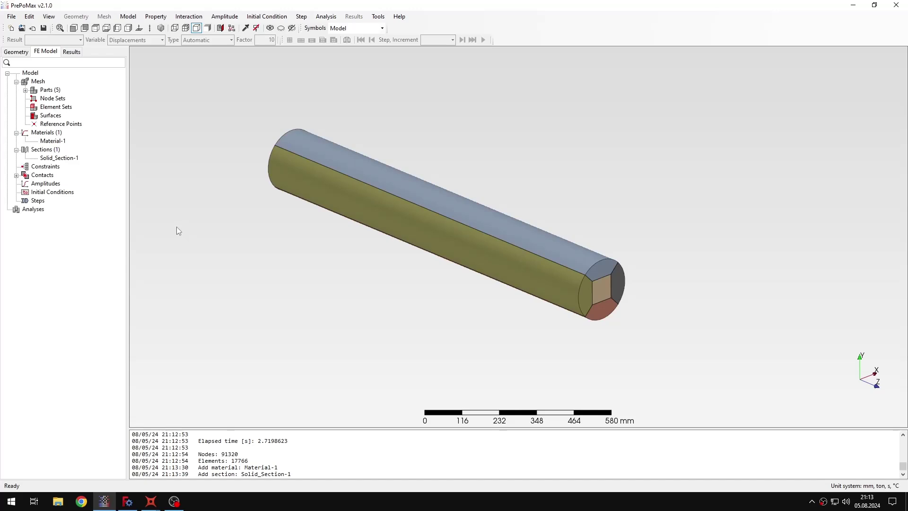
- Create Reference_Point-1 at X 1000, Y 0, Z 1400 mm
{"action": "double_click", "coordinate": [86, 124]}
{"action": "left_click", "coordinate": [127, 121]}
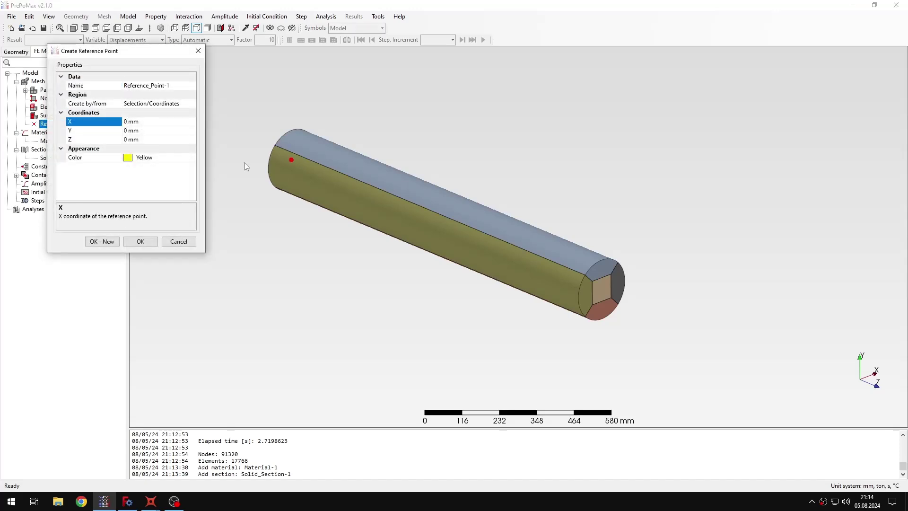
{"action": "type", "text": "1000"}
{"action": "key", "text": "Tab"}
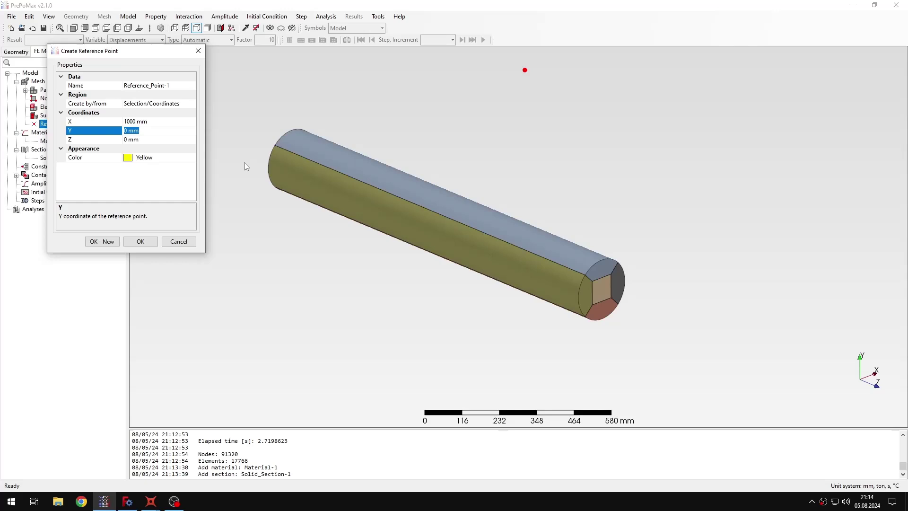
{"action": "key", "text": "Tab"}
{"action": "type", "text": "1400"}
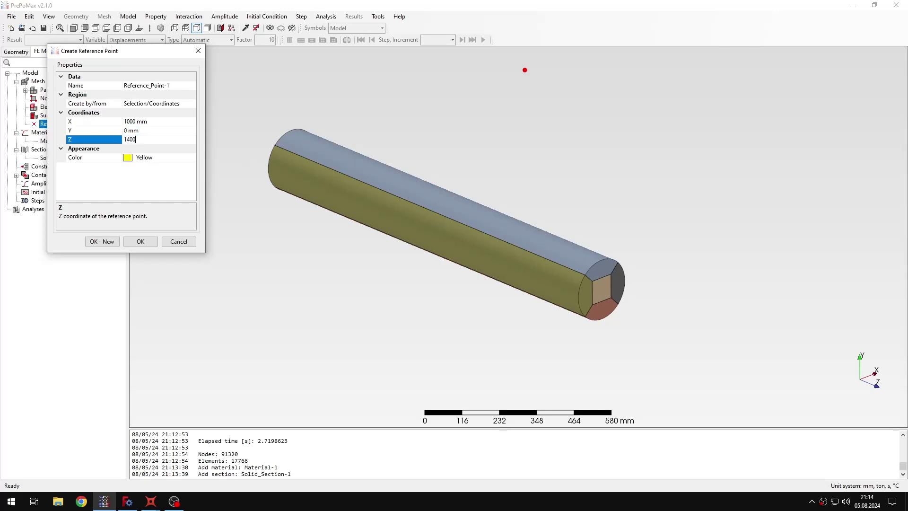
{"action": "left_click", "coordinate": [141, 242]}
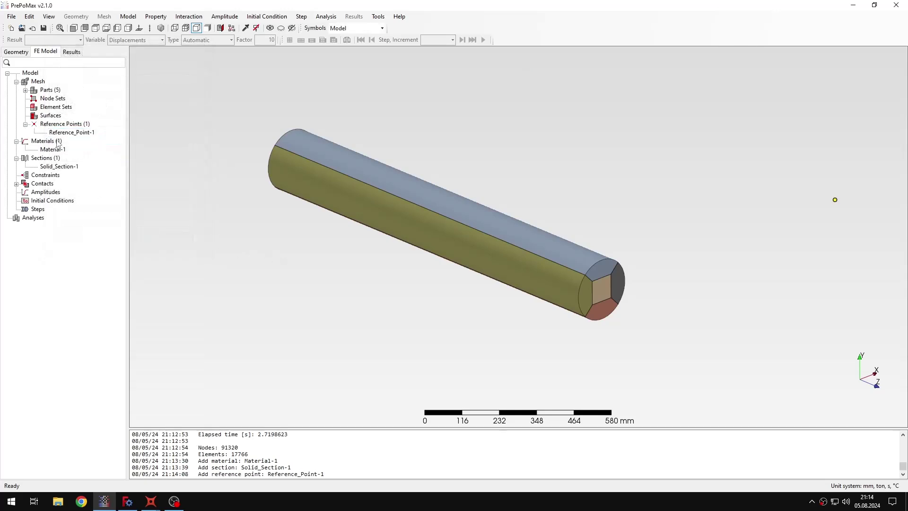
- Create Rigid_Body-1 tying the bar's free end face to Reference_Point-1
{"action": "double_click", "coordinate": [46, 175]}
{"action": "scroll", "coordinate": [80, 104], "scroll_direction": "down", "scroll_amount": 1}
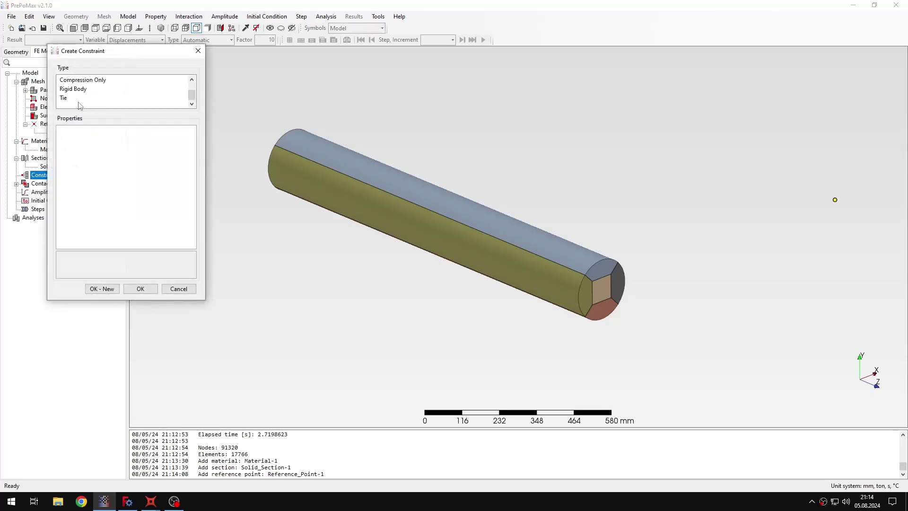
{"action": "left_click", "coordinate": [82, 89]}
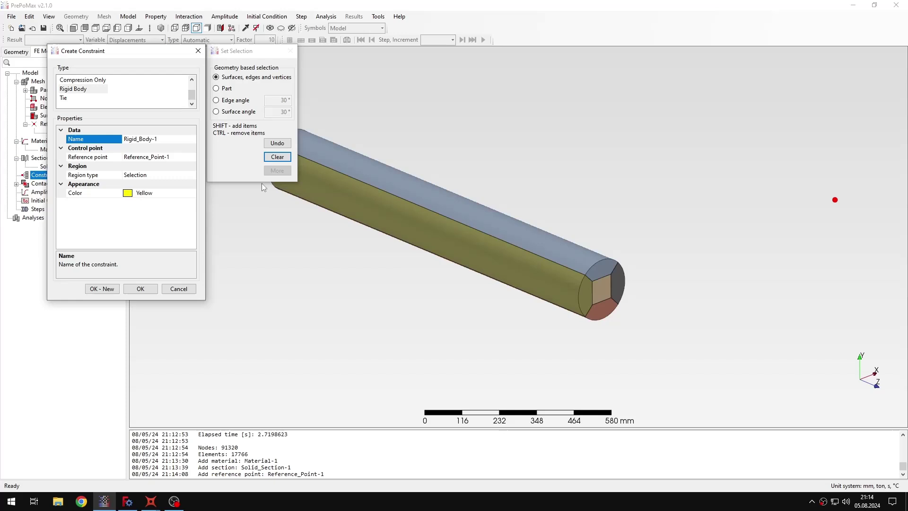
{"action": "key", "text": "Down"}
{"action": "key", "text": "Down"}
{"action": "key", "text": "Down"}
{"action": "key", "text": "Down"}
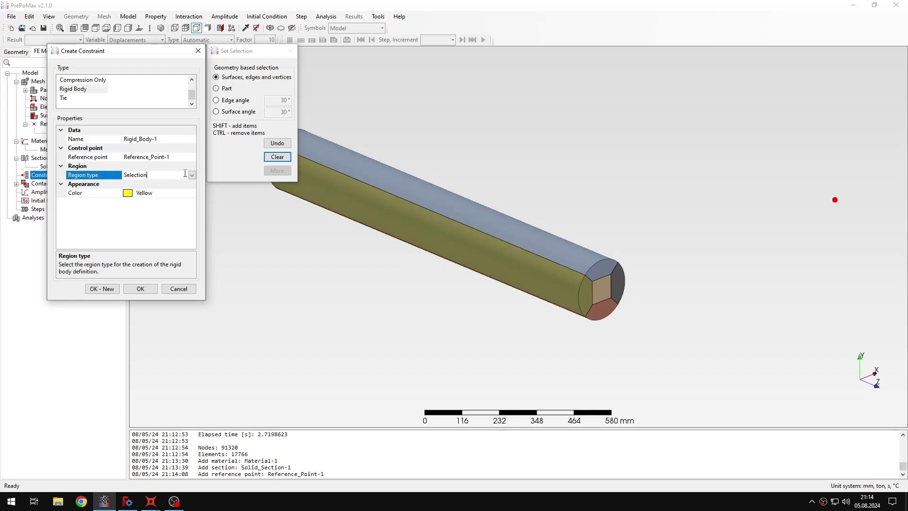
{"action": "left_click", "coordinate": [603, 272]}
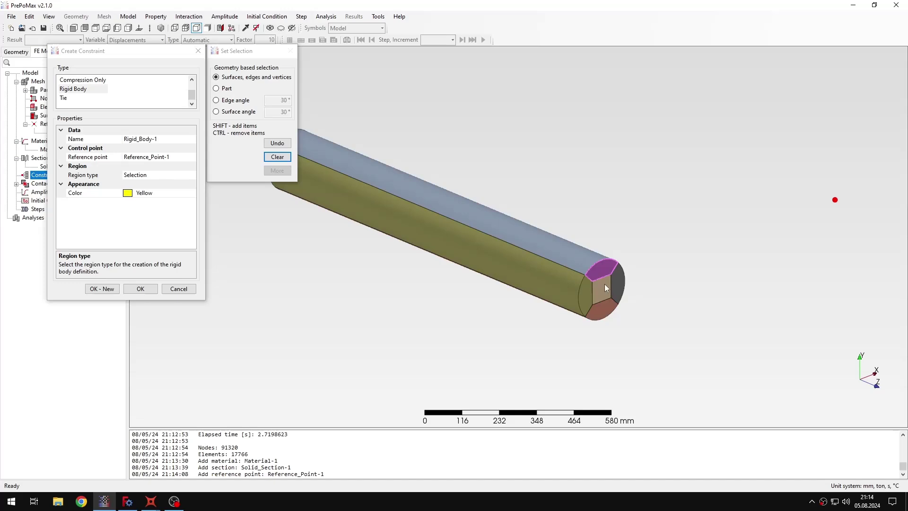
{"action": "left_click", "coordinate": [141, 289]}
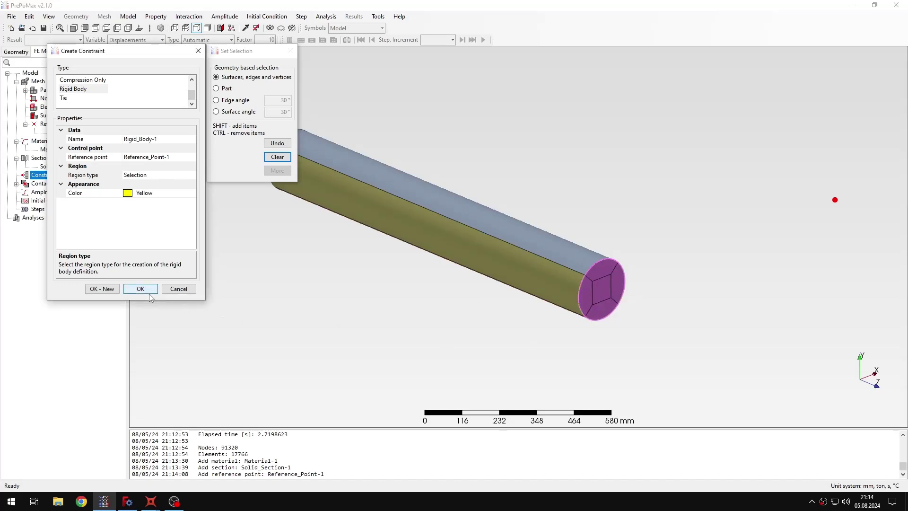
{"action": "left_click", "coordinate": [327, 278]}
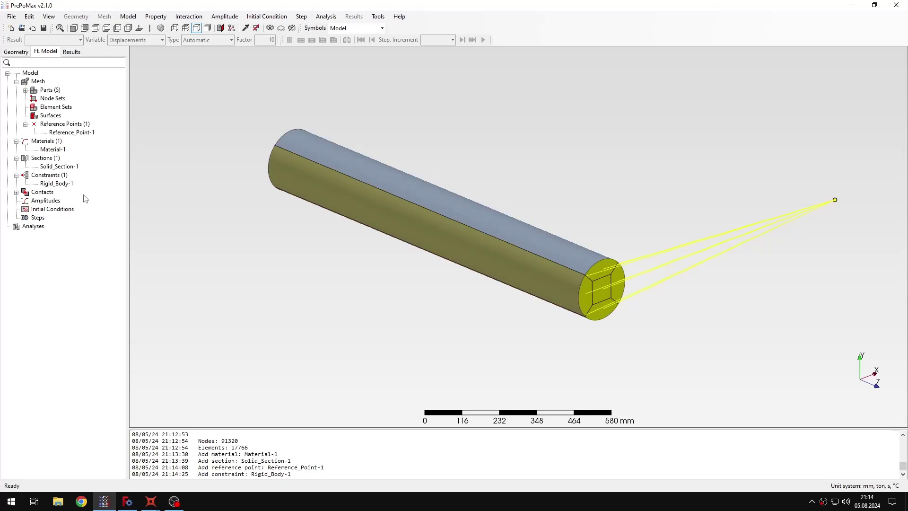
{"action": "double_click", "coordinate": [51, 161]}
{"action": "scroll", "coordinate": [137, 90], "scroll_direction": "down", "scroll_amount": 1}
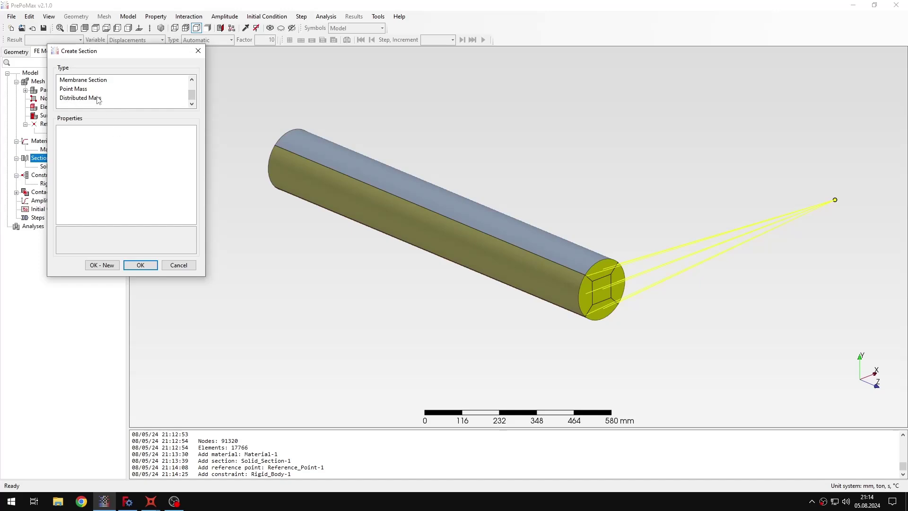
- Create Point_Mass-1 on Reference_Point-1 with mass 815.49 (0.81549 t)
{"action": "left_click", "coordinate": [81, 90]}
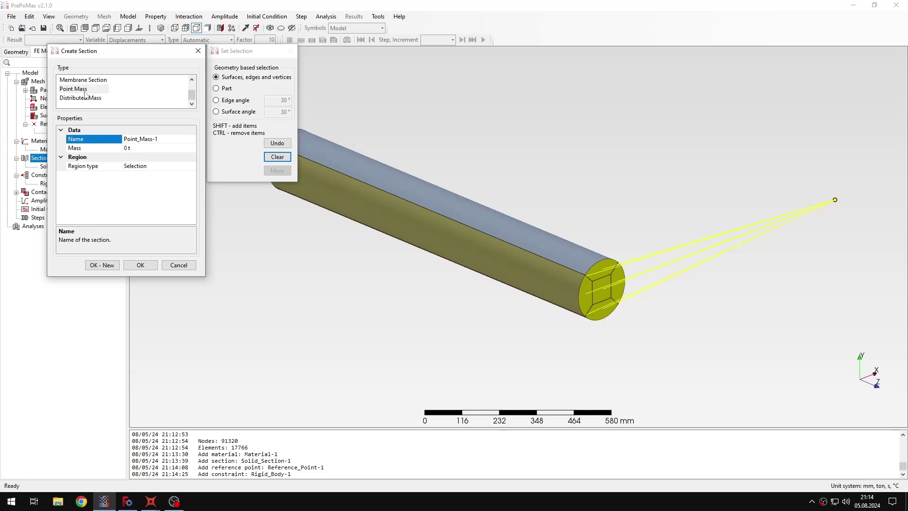
{"action": "left_click", "coordinate": [306, 198]}
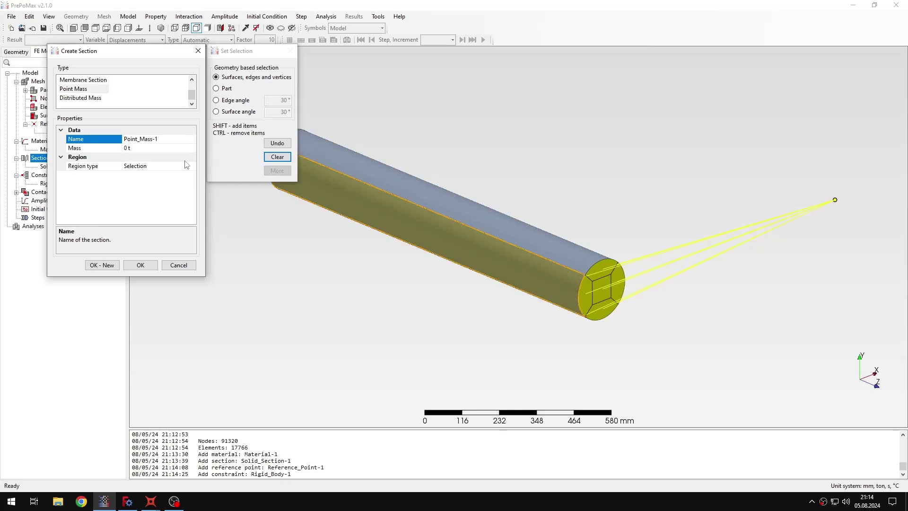
{"action": "double_click", "coordinate": [168, 165]}
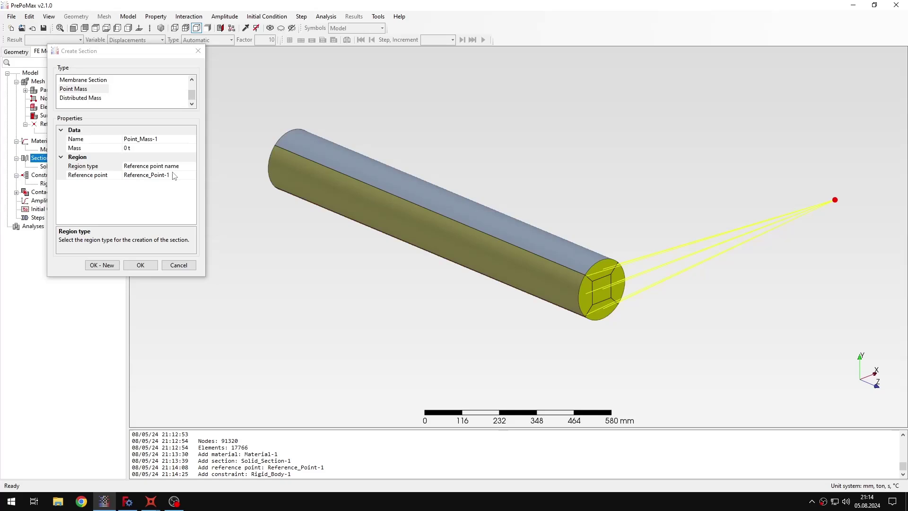
{"action": "left_click", "coordinate": [126, 148]}
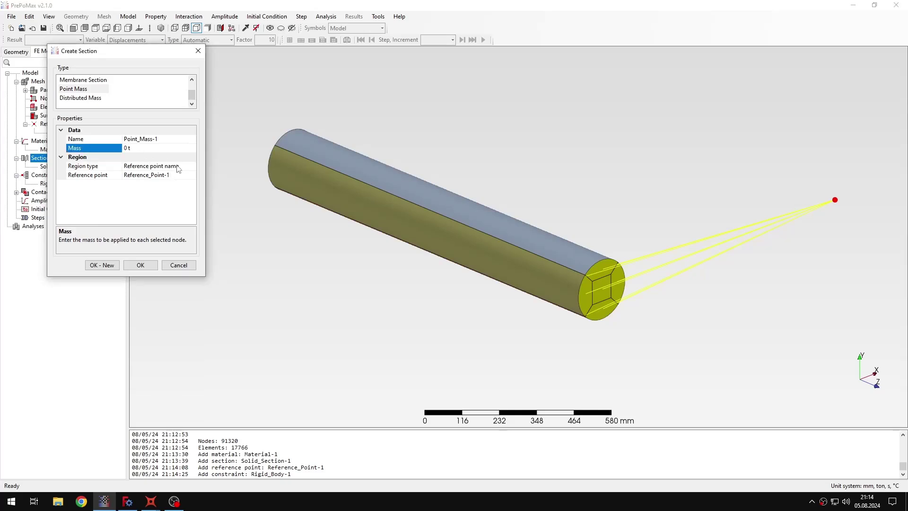
{"action": "key", "text": "BackSpace"}
{"action": "type", "text": "815.49 kg"}
{"action": "left_click", "coordinate": [179, 166]}
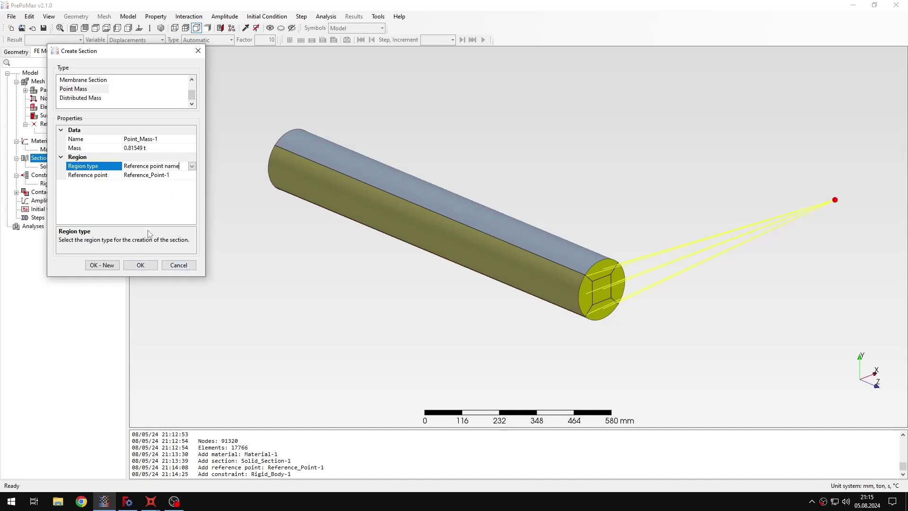
{"action": "left_click", "coordinate": [152, 267]}
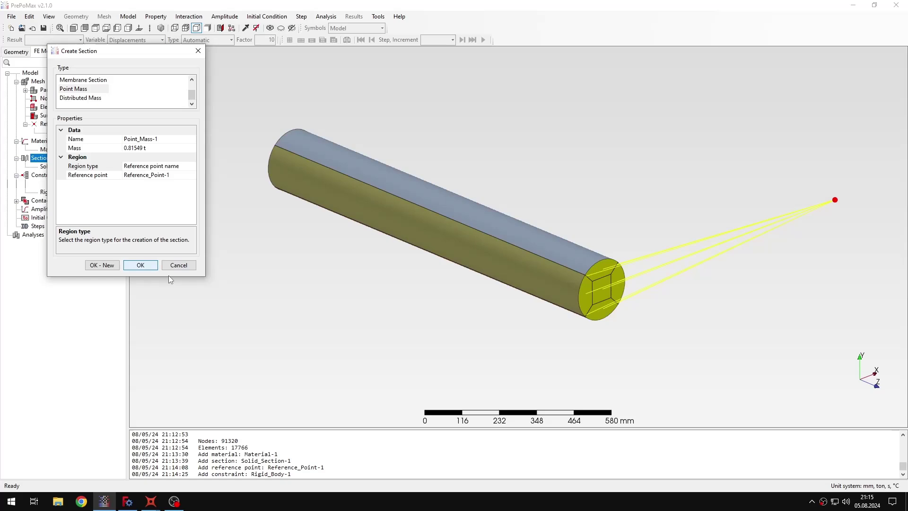
{"action": "left_click", "coordinate": [240, 281]}
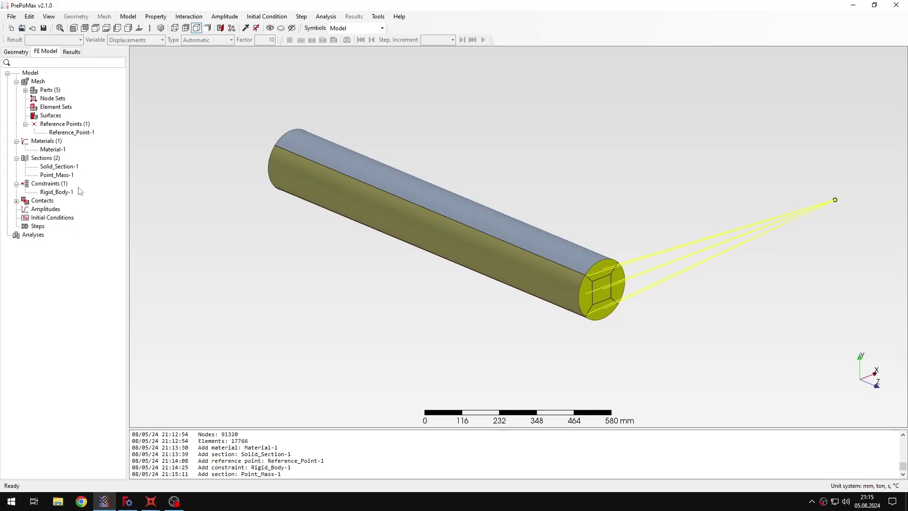
- Add the default static Step-1, then edit it to use the Pardiso matrix solver
{"action": "double_click", "coordinate": [42, 226]}
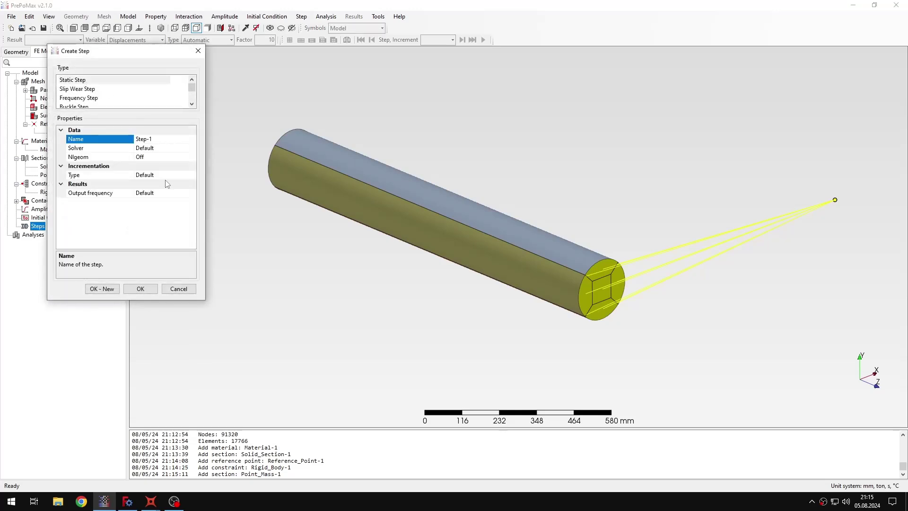
{"action": "left_click", "coordinate": [142, 289]}
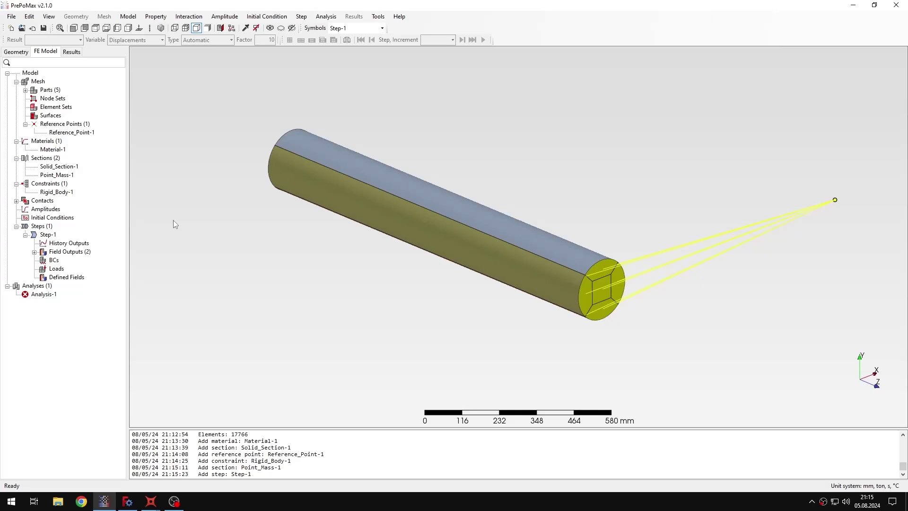
{"action": "double_click", "coordinate": [48, 235]}
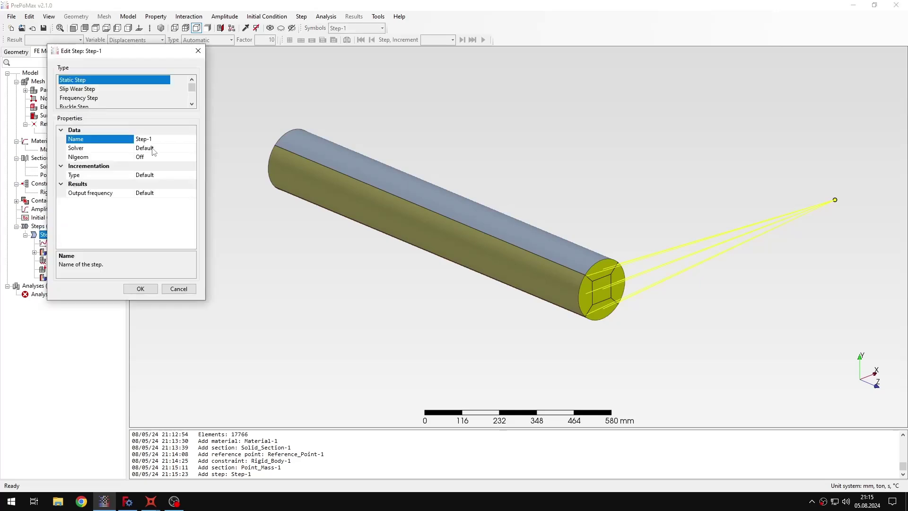
{"action": "left_click", "coordinate": [156, 148]}
{"action": "left_click", "coordinate": [192, 148]}
{"action": "left_click", "coordinate": [165, 174]}
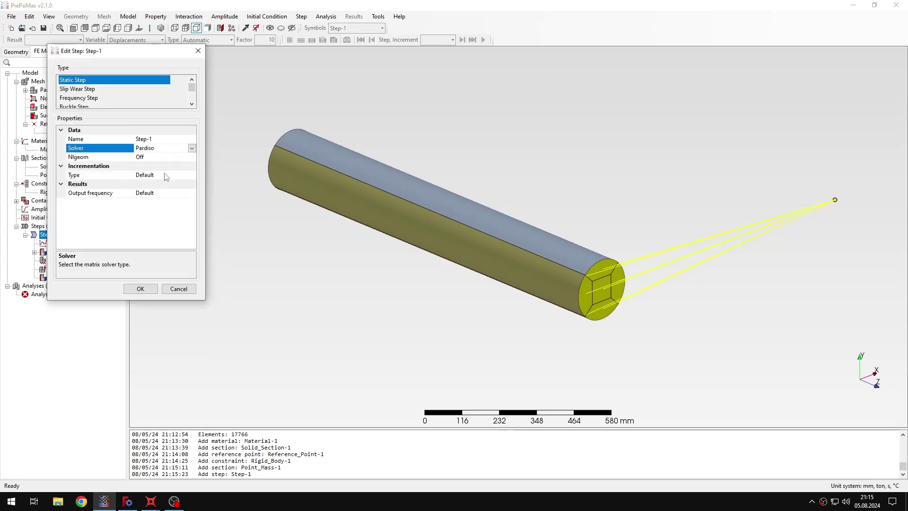
{"action": "left_click", "coordinate": [141, 289]}
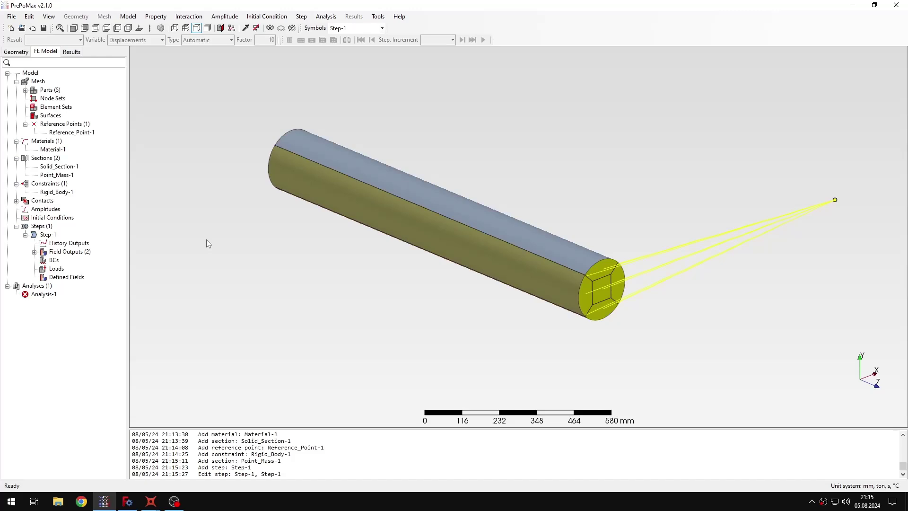
- Add fixed support Fixed-1 on the bar's end face opposite the point mass, then start a new load
{"action": "double_click", "coordinate": [53, 261]}
{"action": "left_click", "coordinate": [79, 80]}
{"action": "middle_click_drag", "start_coordinate": [283, 220], "coordinate": [339, 209]}
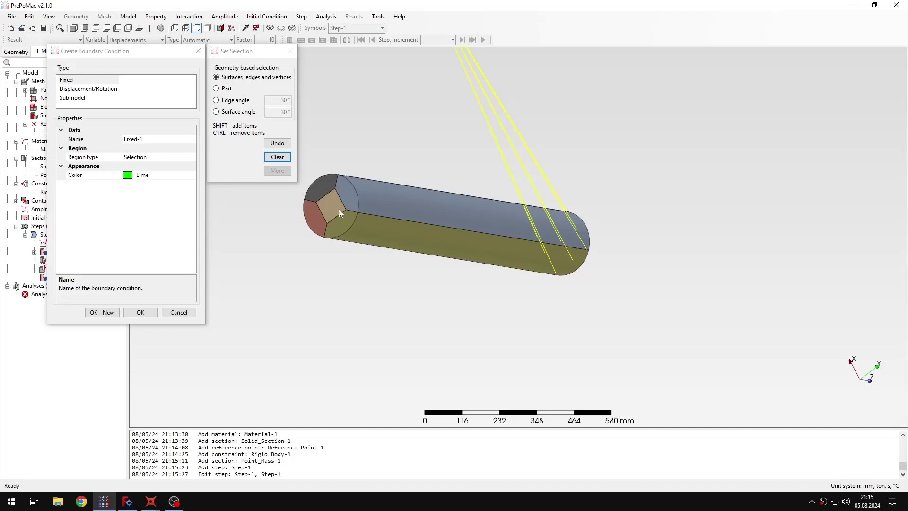
{"action": "left_click", "coordinate": [335, 199]}
{"action": "left_click", "coordinate": [327, 190], "text": "shift"}
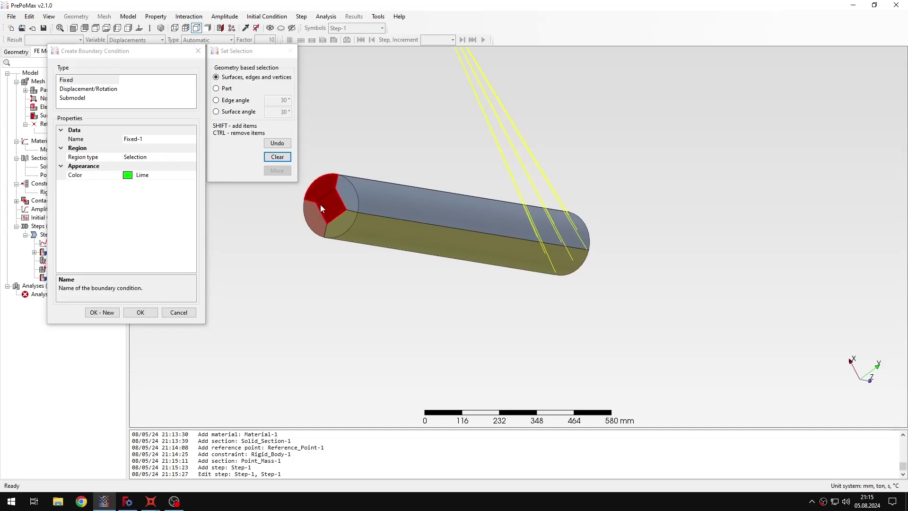
{"action": "left_click", "coordinate": [140, 312]}
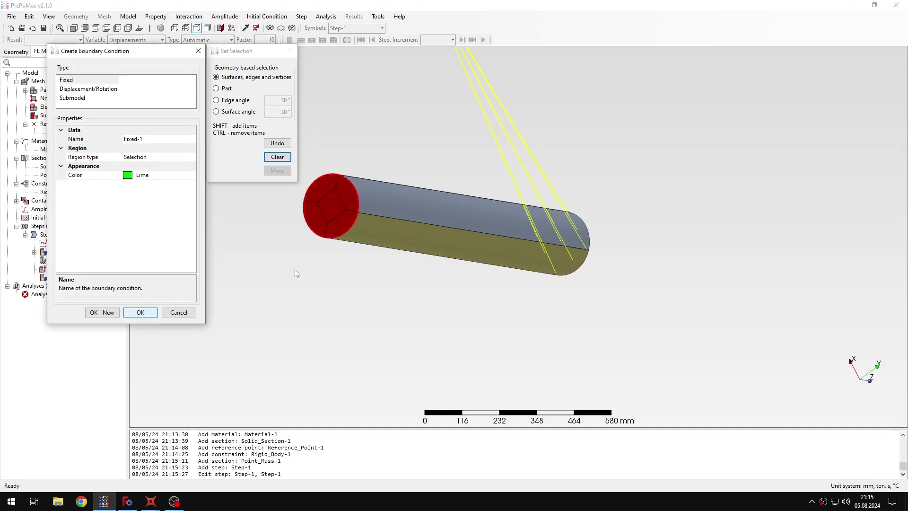
{"action": "middle_click_drag", "start_coordinate": [275, 279], "coordinate": [246, 230]}
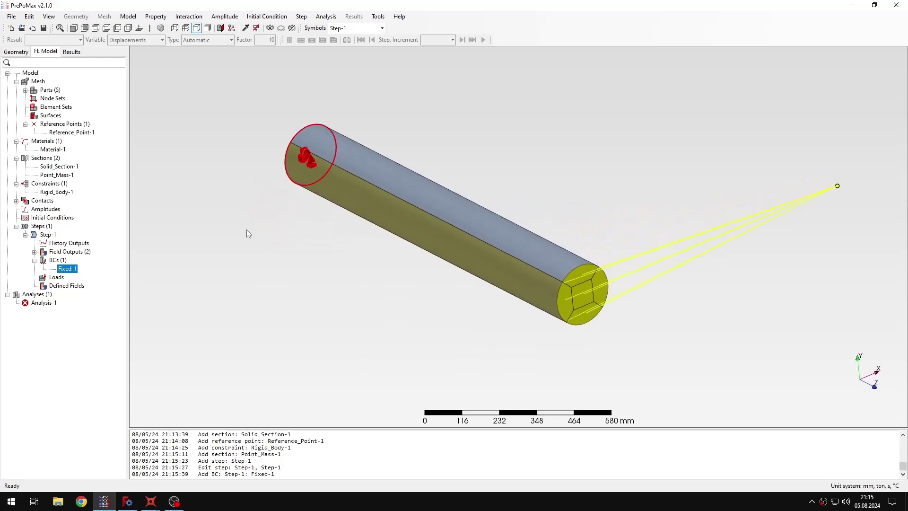
{"action": "left_click", "coordinate": [240, 273]}
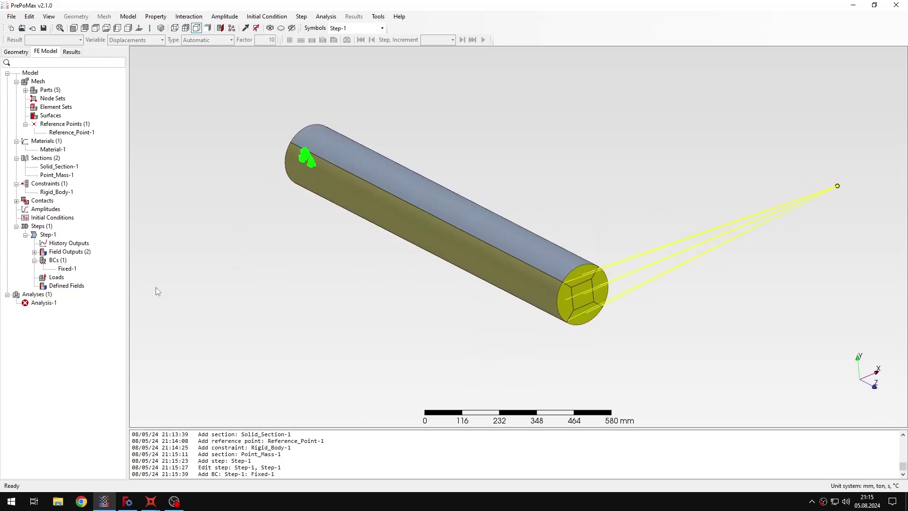
{"action": "double_click", "coordinate": [56, 277]}
- Apply gravity load Gravity-1 with F2 = -9810 mm/s² to the whole bar part
{"action": "scroll", "coordinate": [123, 94], "scroll_direction": "down", "scroll_amount": 1}
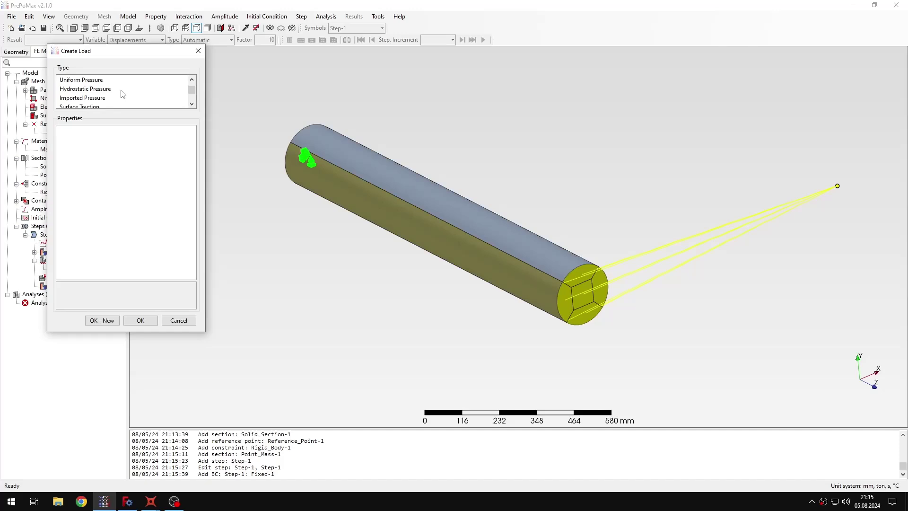
{"action": "scroll", "coordinate": [122, 94], "scroll_direction": "down", "scroll_amount": 2}
{"action": "left_click", "coordinate": [116, 89]}
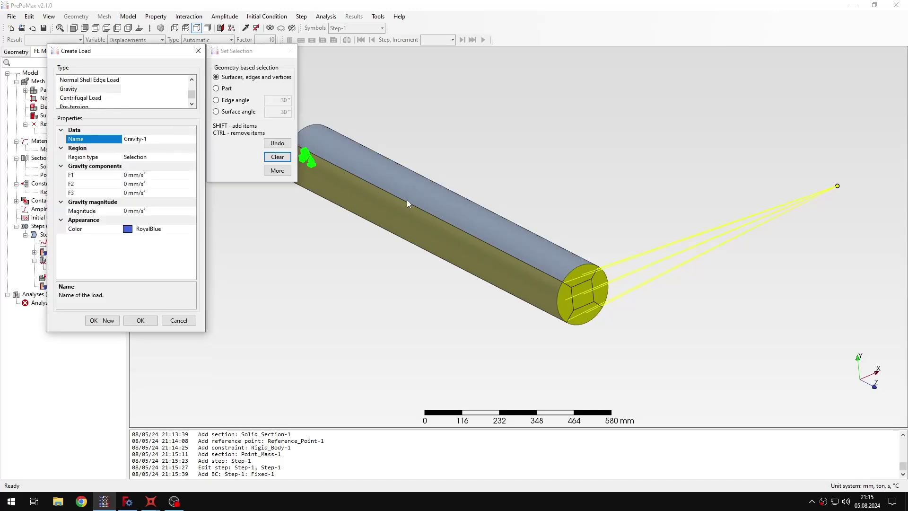
{"action": "left_click", "coordinate": [224, 89]}
{"action": "left_click_drag", "start_coordinate": [490, 170], "coordinate": [611, 353]}
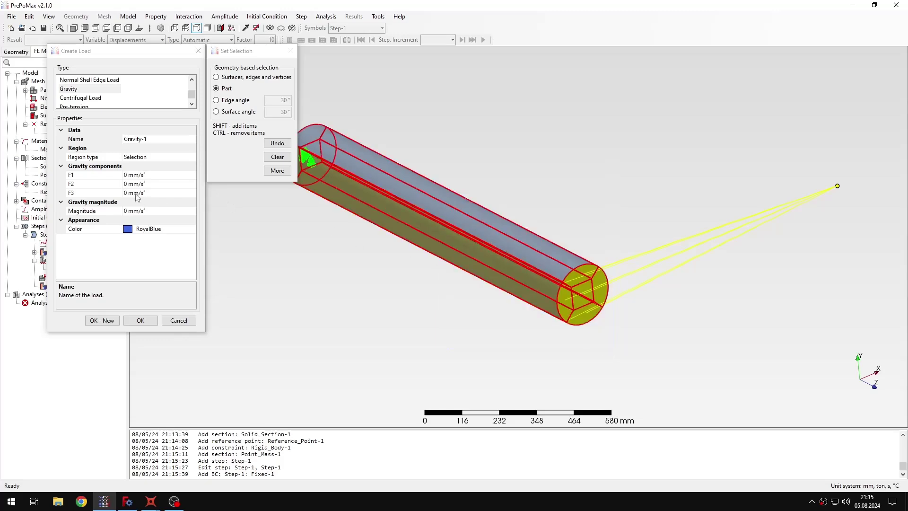
{"action": "left_click", "coordinate": [126, 184]}
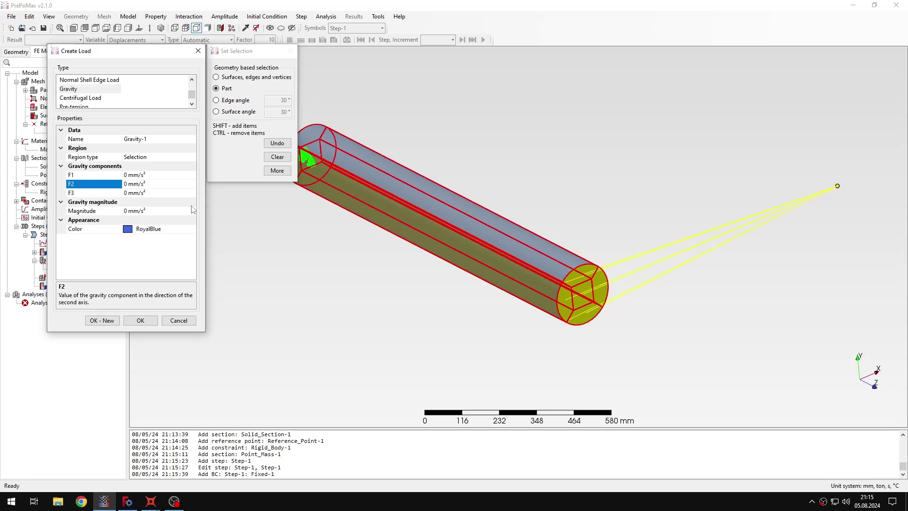
{"action": "type", "text": "-"}
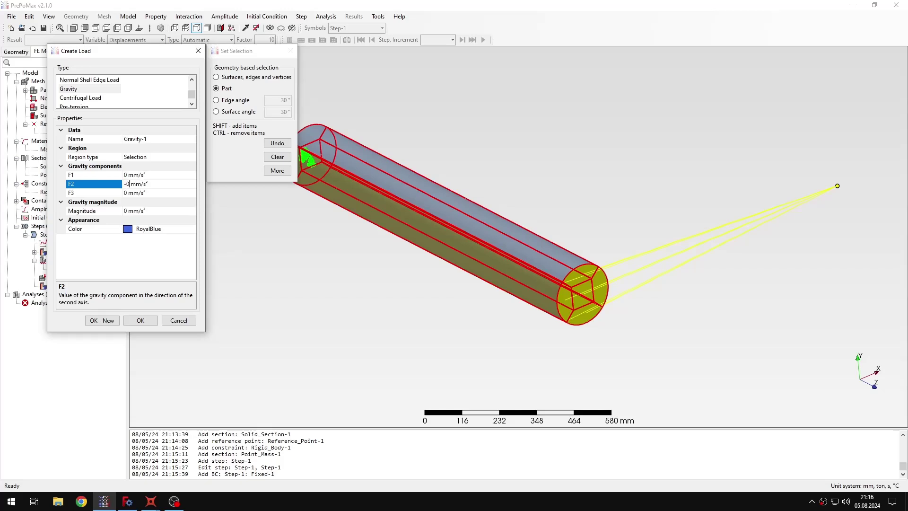
{"action": "type", "text": "981"}
{"action": "left_click", "coordinate": [109, 327]}
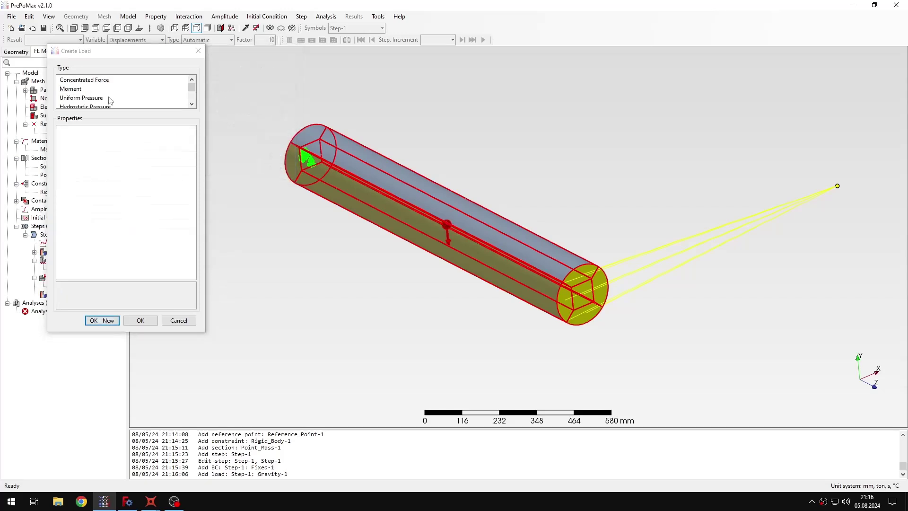
- Add gravity load Gravity-2 with F2 = -9810 mm/s² on the Point_Mass-1 mass section
{"action": "scroll", "coordinate": [107, 101], "scroll_direction": "down", "scroll_amount": 2}
{"action": "left_click", "coordinate": [81, 89]}
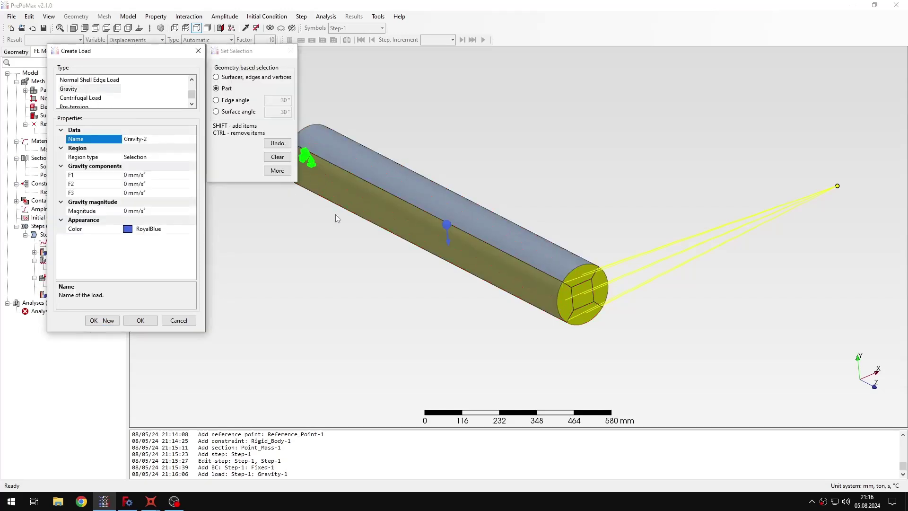
{"action": "left_click", "coordinate": [189, 157]}
{"action": "left_click", "coordinate": [192, 158]}
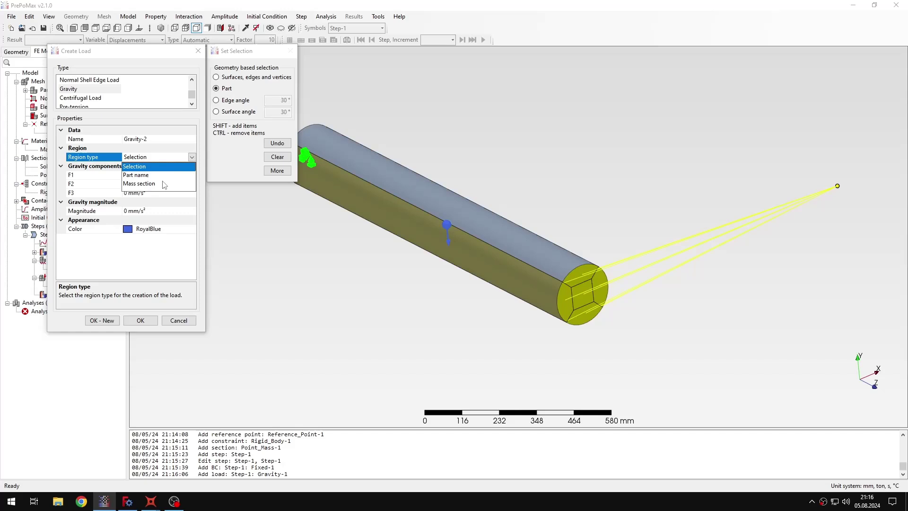
{"action": "left_click", "coordinate": [163, 184]}
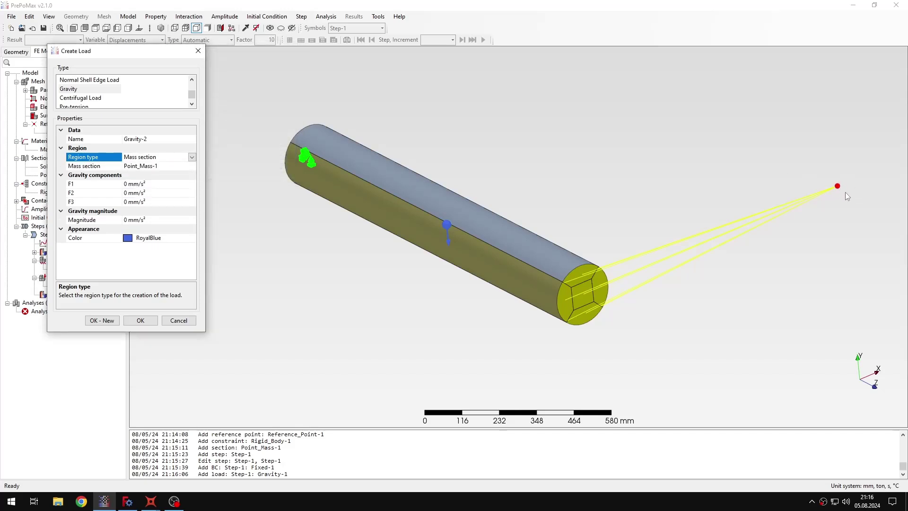
{"action": "left_click", "coordinate": [127, 194]}
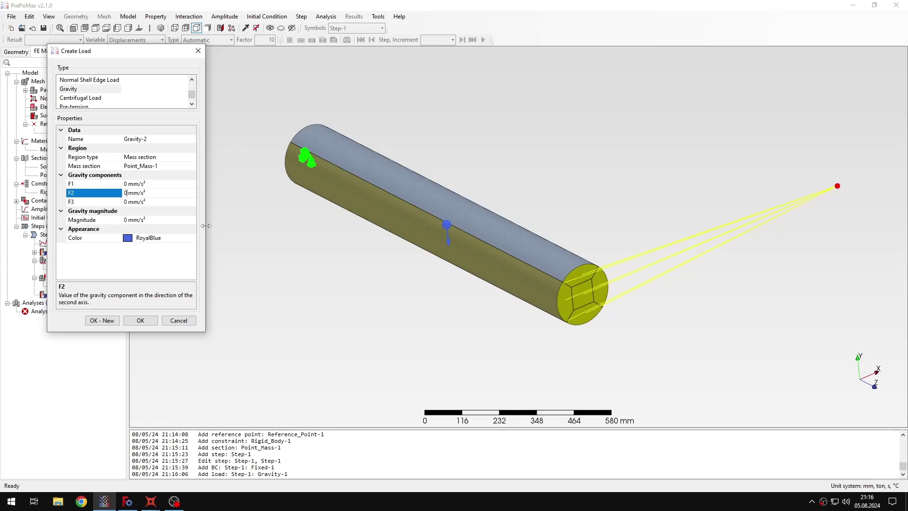
{"action": "key", "text": "BackSpace"}
{"action": "type", "text": "-9810"}
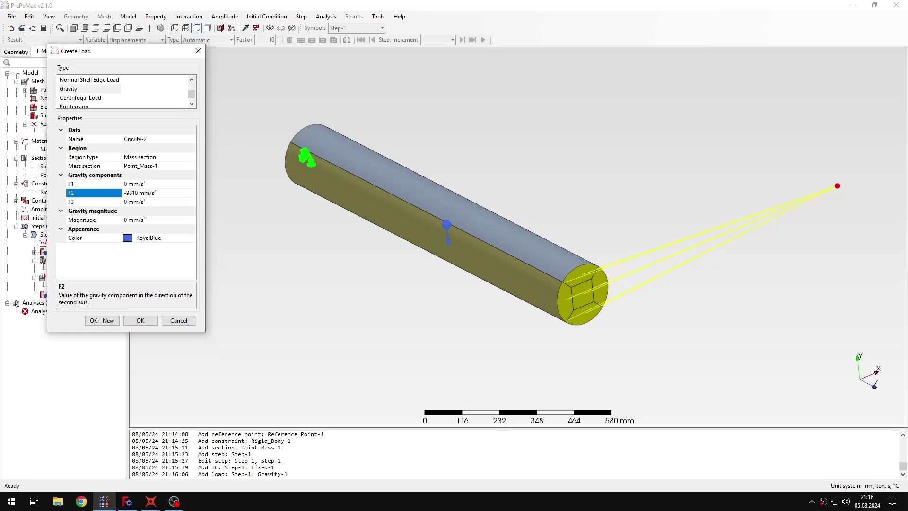
{"action": "left_click", "coordinate": [140, 321]}
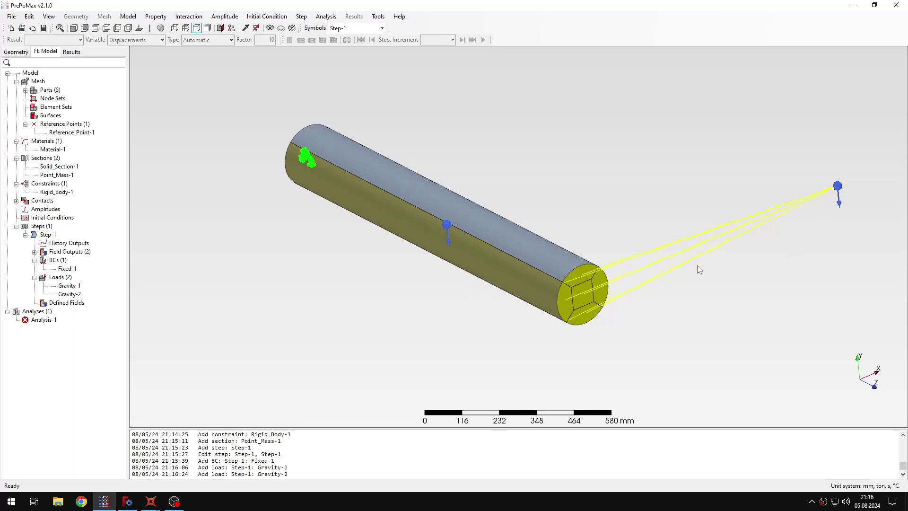
- Run Analysis-1, overwriting old files, and view displacements peaking at 0.6105 mm beside Calcpad
{"action": "right_click", "coordinate": [55, 321]}
{"action": "left_click", "coordinate": [122, 350]}
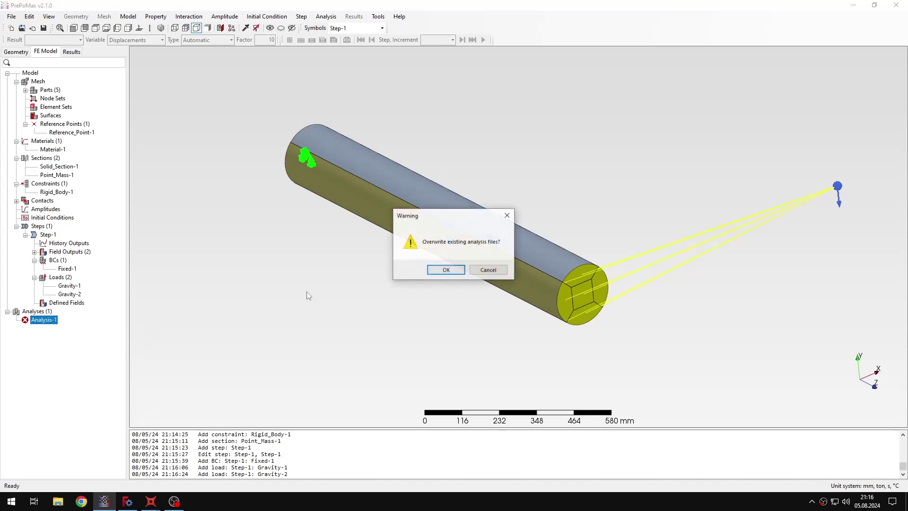
{"action": "left_click", "coordinate": [430, 272]}
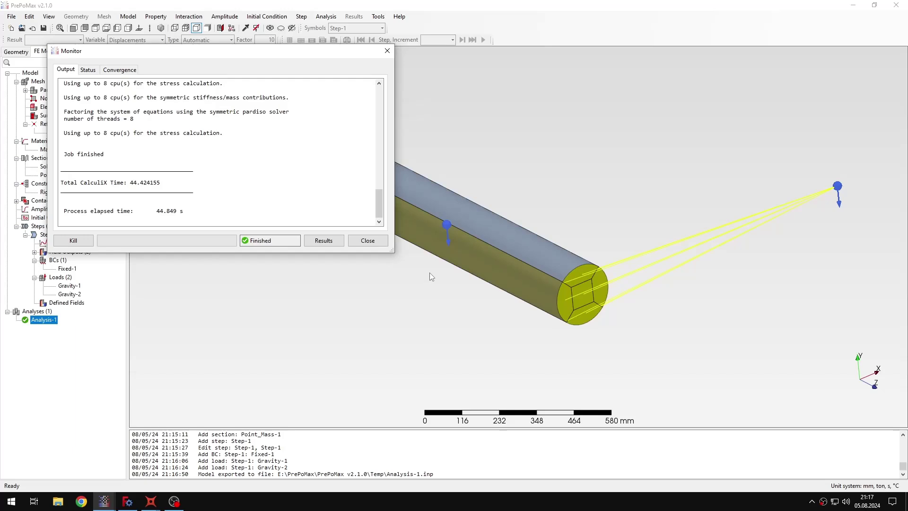
{"action": "left_click", "coordinate": [340, 242]}
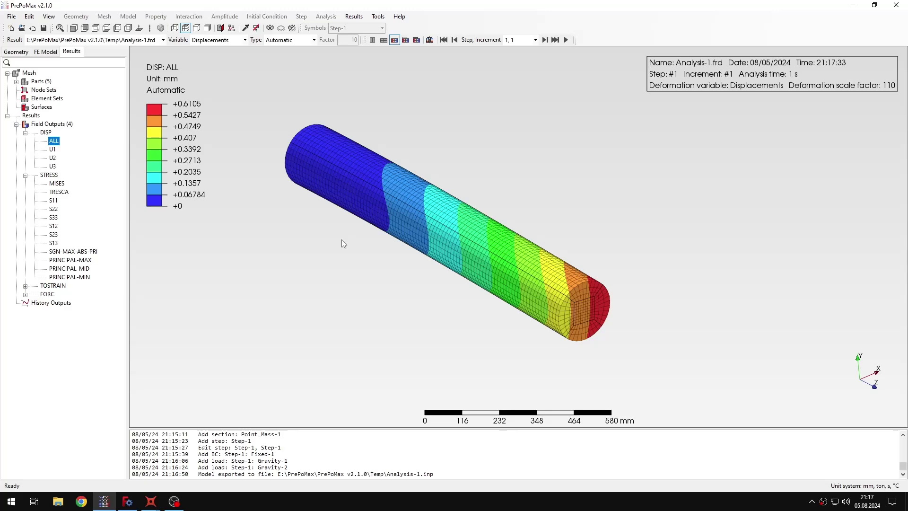
{"action": "left_click", "coordinate": [151, 505]}
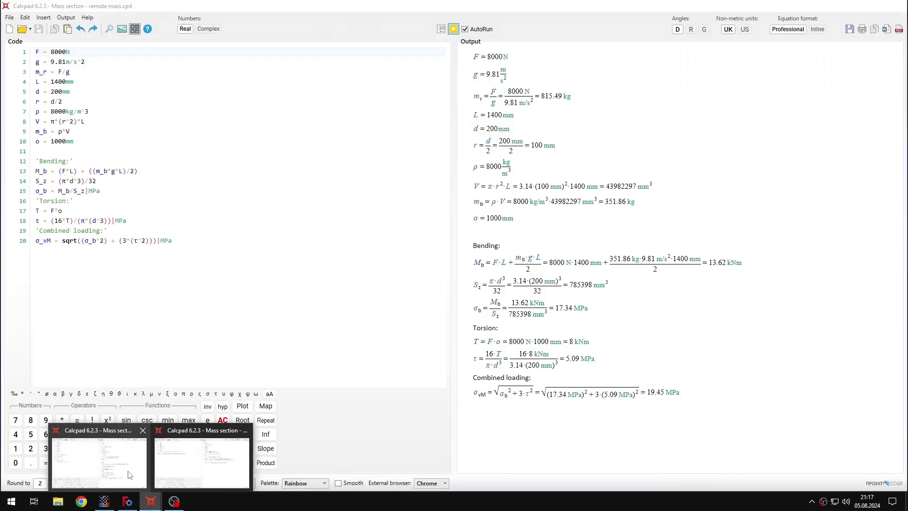
{"action": "left_click", "coordinate": [133, 475]}
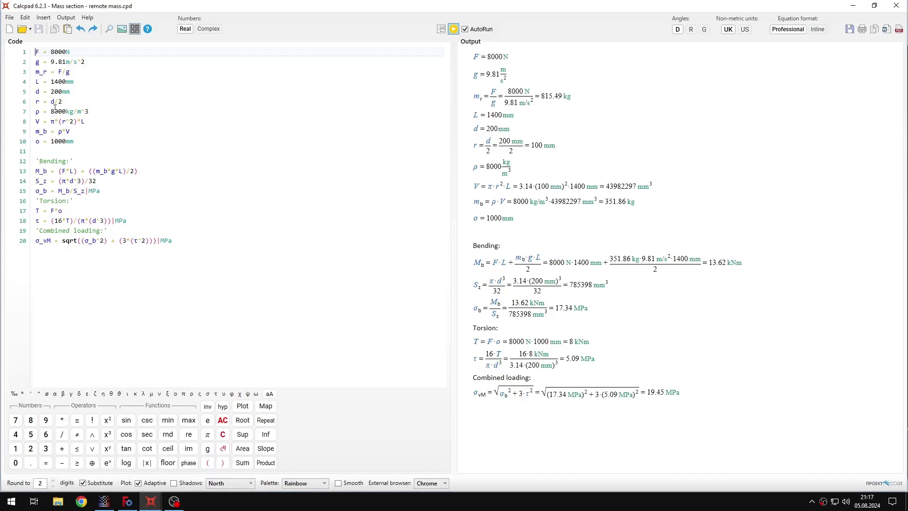
{"action": "left_click_drag", "start_coordinate": [540, 96], "coordinate": [569, 96]}
{"action": "left_click_drag", "start_coordinate": [647, 392], "coordinate": [667, 393]}
{"action": "mouse_move", "coordinate": [108, 506]}
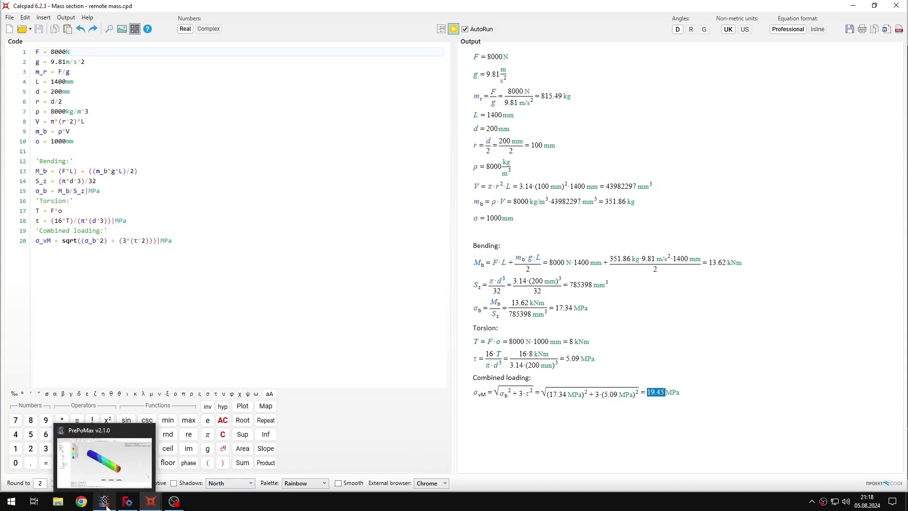
- Display the von Mises stress plot and compare it with the Calcpad calculation
{"action": "left_click", "coordinate": [107, 506]}
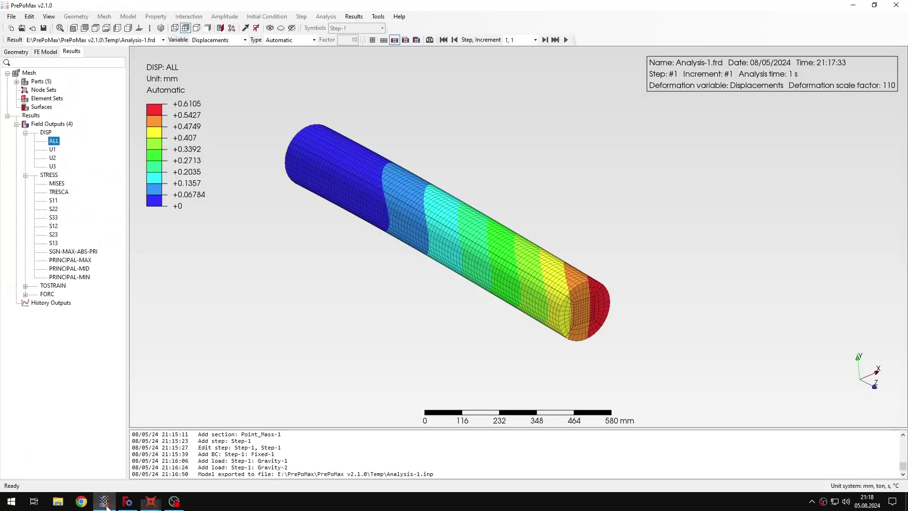
{"action": "left_click", "coordinate": [56, 184]}
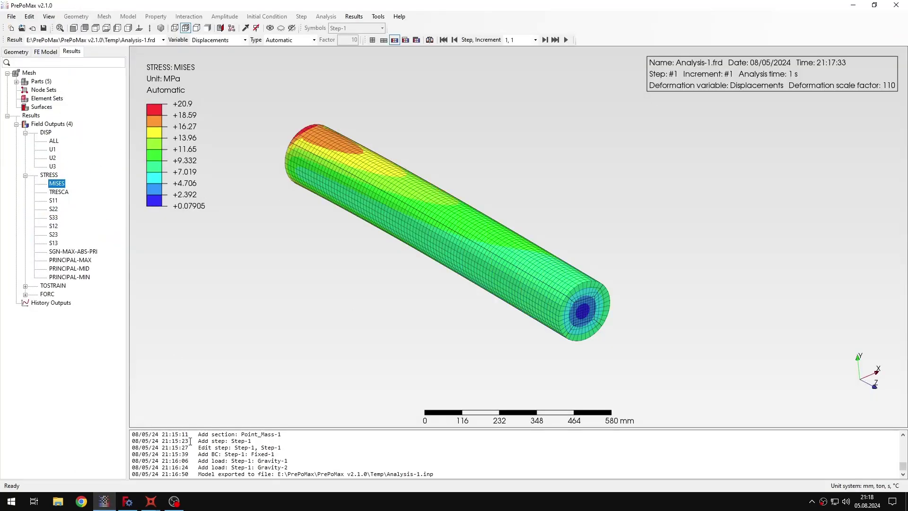
{"action": "mouse_move", "coordinate": [151, 501]}
{"action": "left_click", "coordinate": [99, 459]}
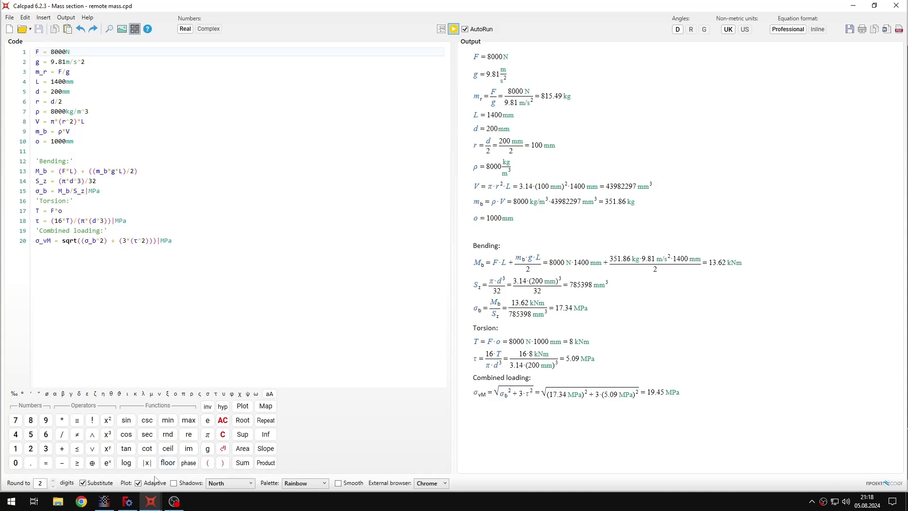
{"action": "left_click", "coordinate": [105, 503]}
{"action": "middle_click_drag", "start_coordinate": [436, 318], "coordinate": [340, 339]}
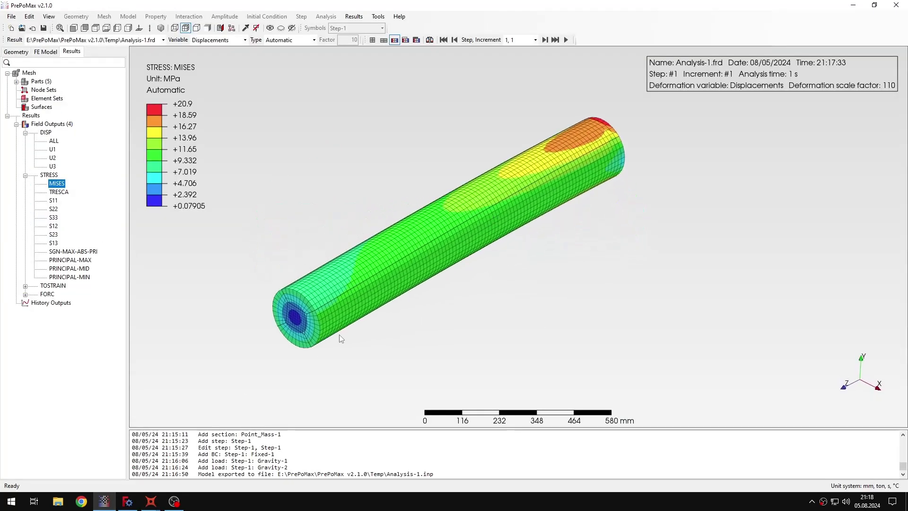
- Set the Query tool to Vertex/Node and recheck the Calcpad reference values
{"action": "left_click", "coordinate": [246, 28]}
{"action": "left_click_drag", "start_coordinate": [115, 53], "coordinate": [364, 77]}
{"action": "left_click", "coordinate": [336, 105]}
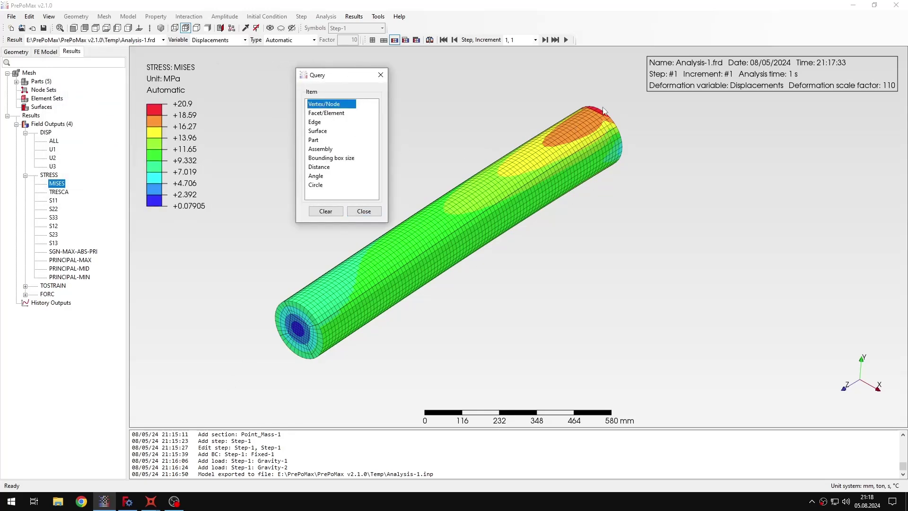
{"action": "scroll", "coordinate": [596, 90], "scroll_direction": "up", "scroll_amount": 5}
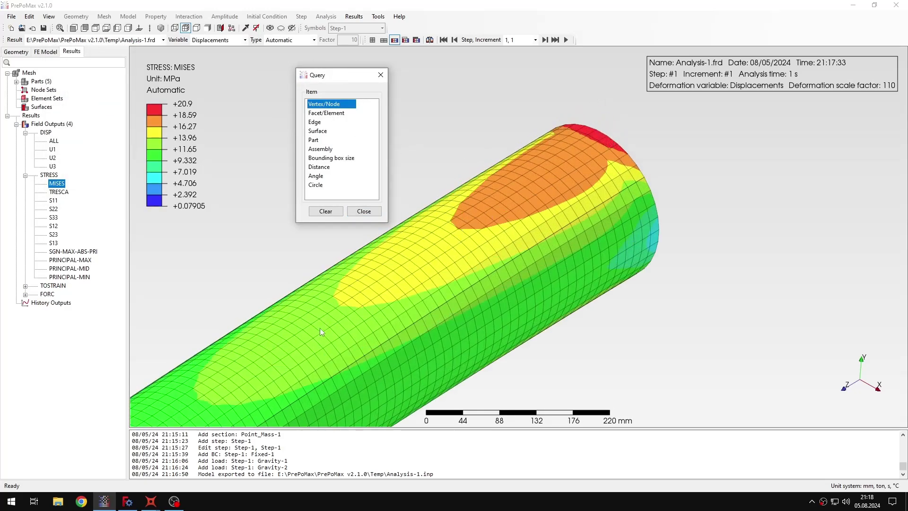
{"action": "left_click", "coordinate": [150, 502]}
{"action": "left_click", "coordinate": [100, 462]}
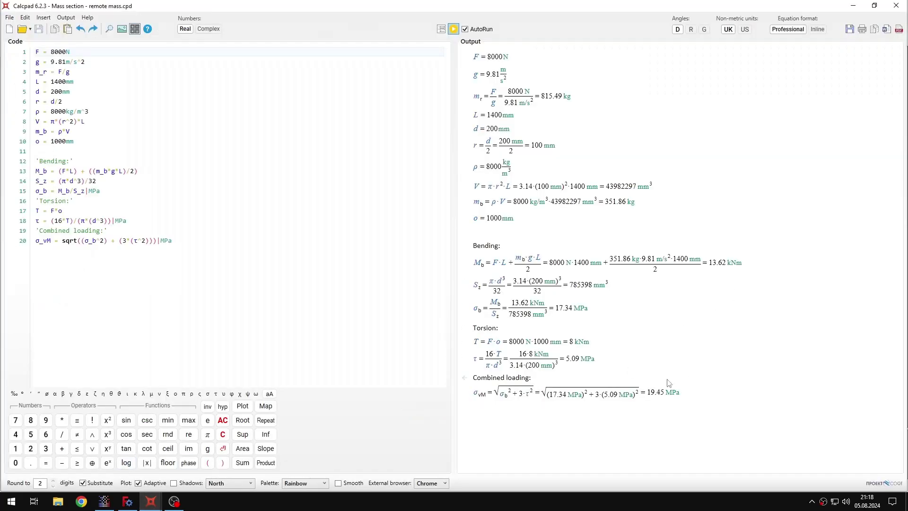
{"action": "left_click", "coordinate": [105, 502]}
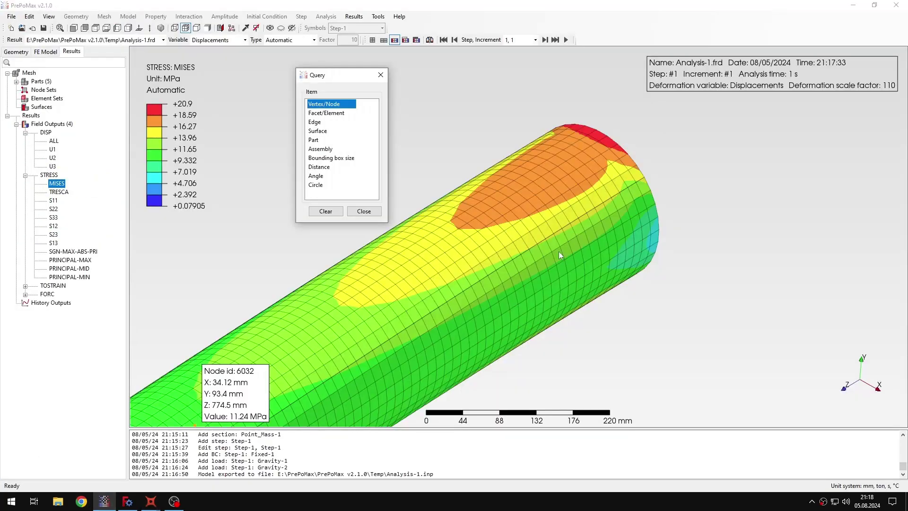
- Query node stresses in the red zone, including node 6116, near 20 MPa
{"action": "left_click", "coordinate": [595, 126]}
{"action": "left_click", "coordinate": [608, 127]}
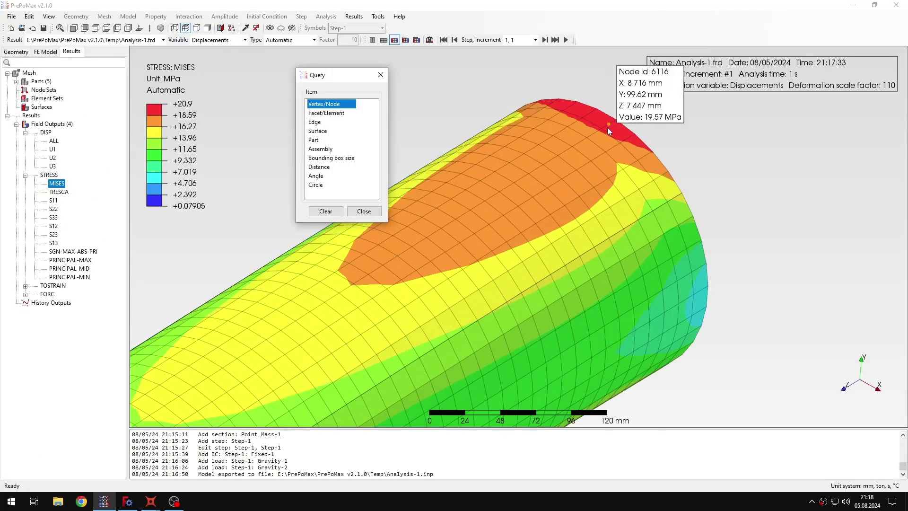
{"action": "left_click", "coordinate": [589, 115]}
{"action": "left_click", "coordinate": [564, 103]}
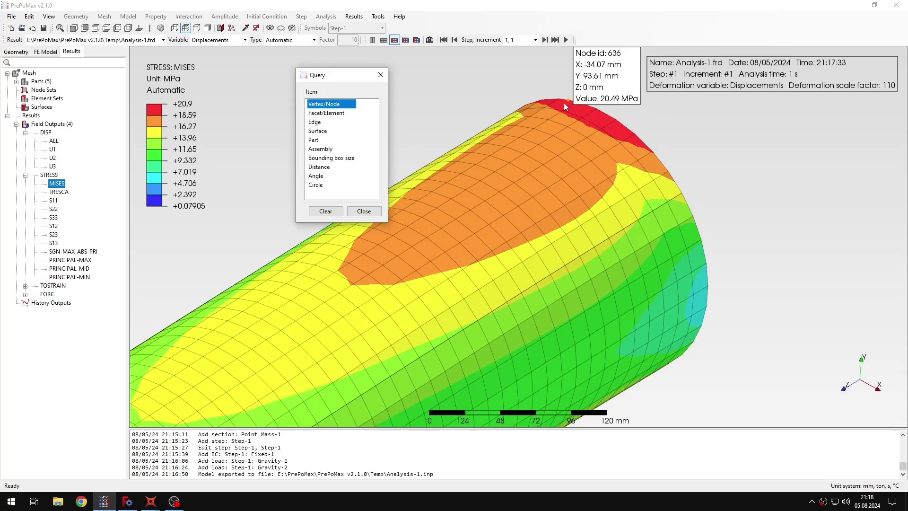
{"action": "left_click", "coordinate": [569, 104]}
{"action": "left_click", "coordinate": [615, 126]}
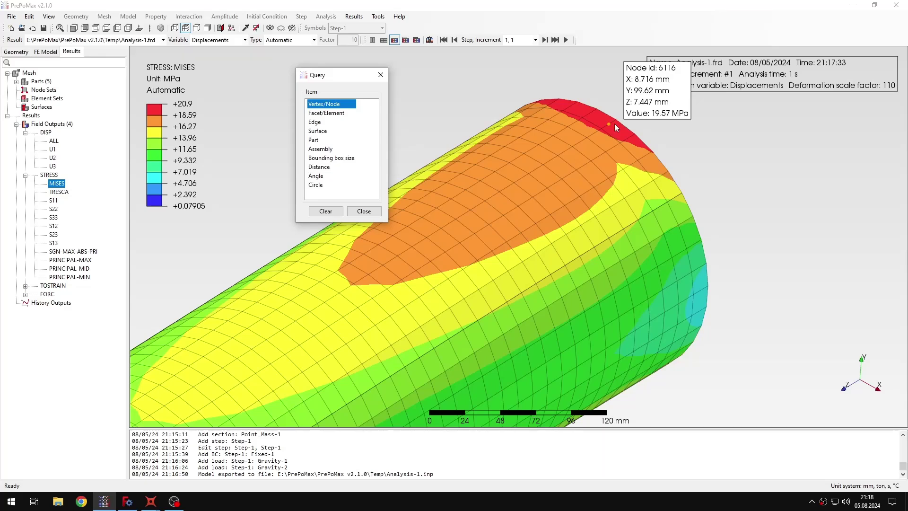
- Close the Query tool, reorient the tube, and return to the FE Model view
{"action": "left_click", "coordinate": [363, 214]}
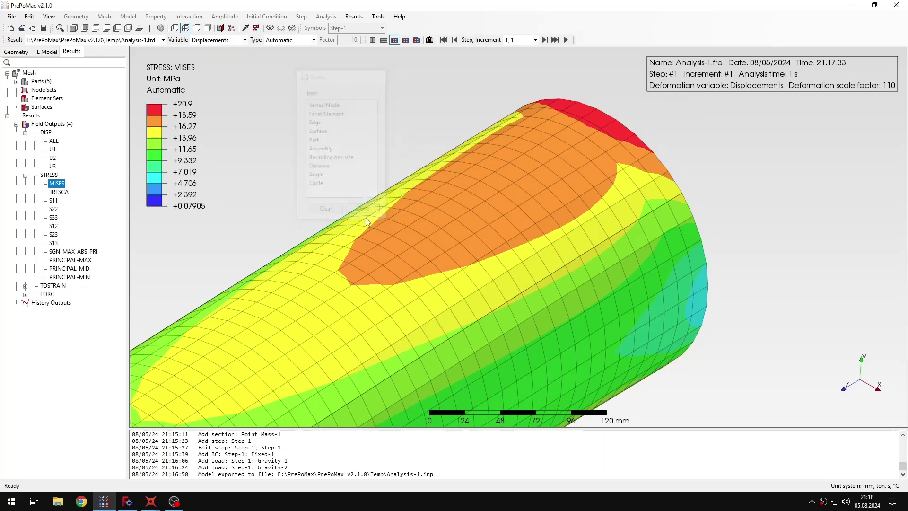
{"action": "scroll", "coordinate": [373, 230], "scroll_direction": "down", "scroll_amount": 6}
{"action": "middle_click_drag", "start_coordinate": [302, 301], "coordinate": [416, 361]}
{"action": "middle_click_drag", "start_coordinate": [328, 333], "coordinate": [492, 307]}
{"action": "scroll", "coordinate": [492, 306], "scroll_direction": "down", "scroll_amount": 1}
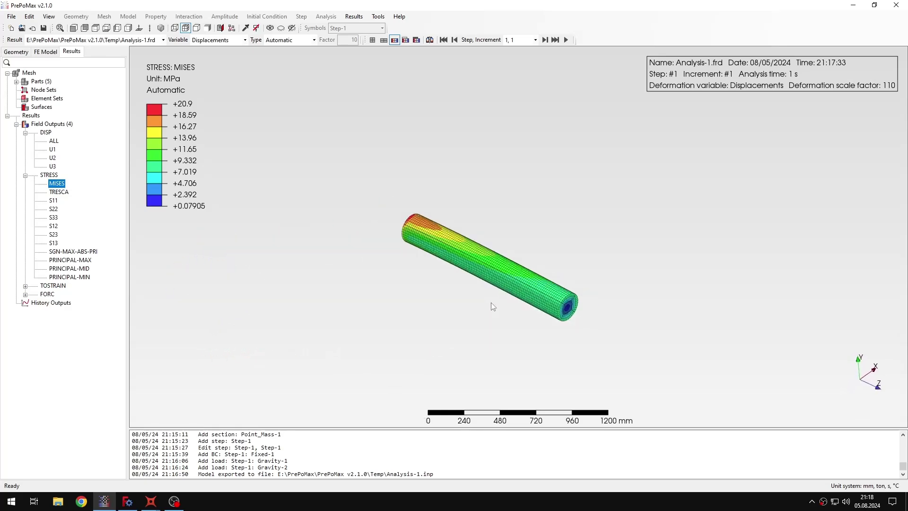
{"action": "scroll", "coordinate": [492, 307], "scroll_direction": "up", "scroll_amount": 4}
{"action": "left_click", "coordinate": [45, 52]}
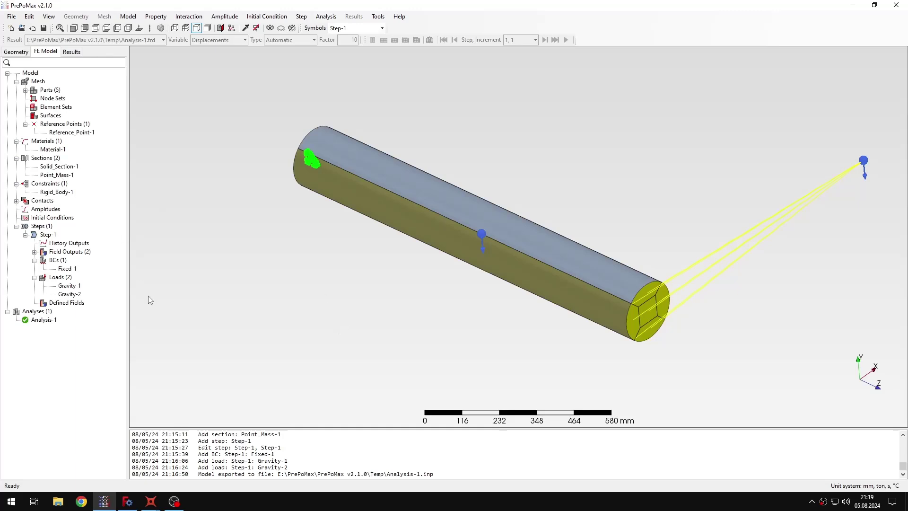
- Delete Step-1 and the Rigid_Body-1 constraint
{"action": "right_click", "coordinate": [50, 235]}
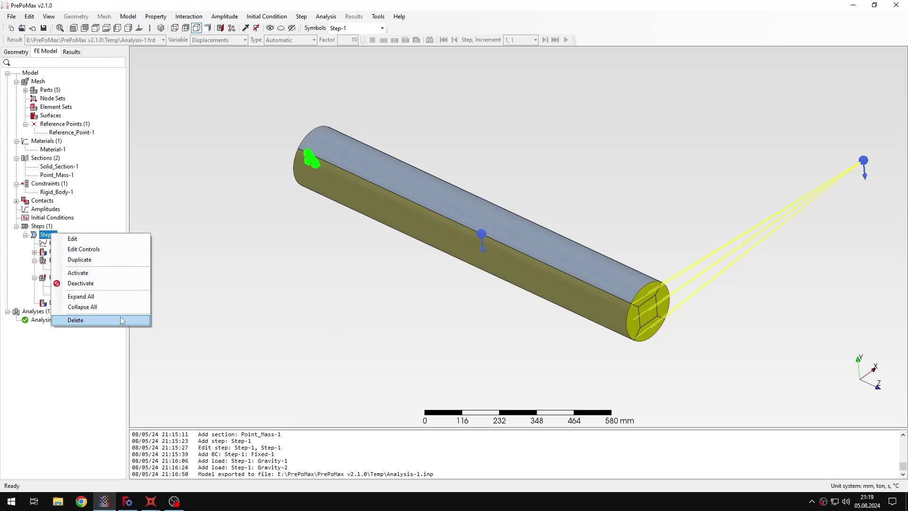
{"action": "left_click", "coordinate": [122, 321]}
{"action": "left_click", "coordinate": [431, 270]}
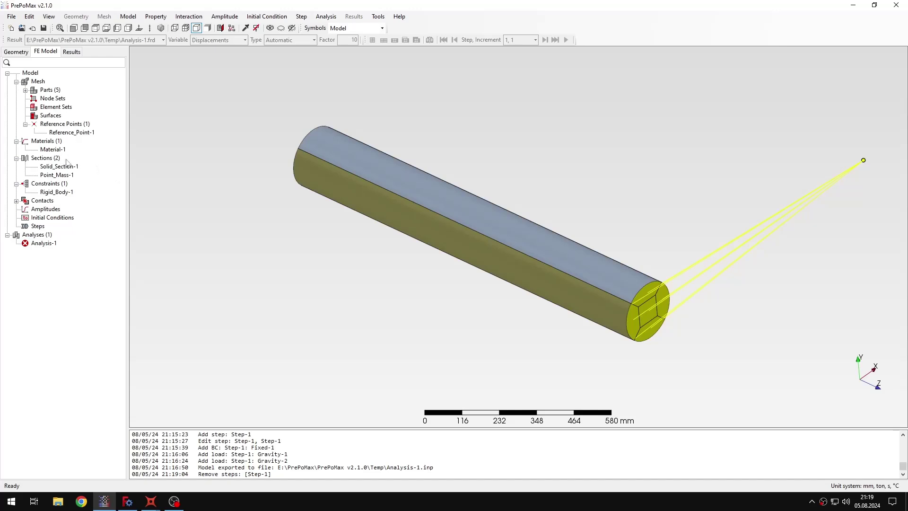
{"action": "right_click", "coordinate": [69, 192]}
{"action": "left_click", "coordinate": [122, 303]}
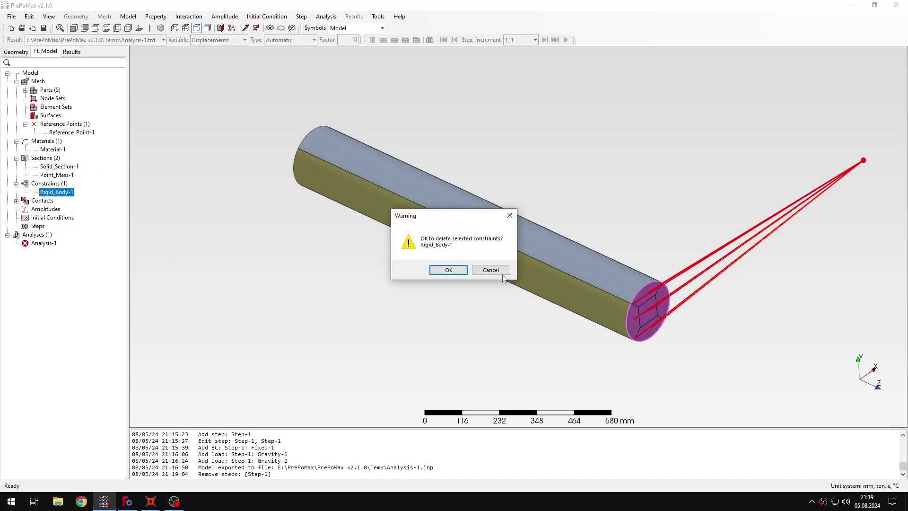
{"action": "left_click", "coordinate": [449, 270]}
- Delete Reference_Point-1 and the Point_Mass-1 section
{"action": "right_click", "coordinate": [66, 137]}
{"action": "left_click", "coordinate": [124, 219]}
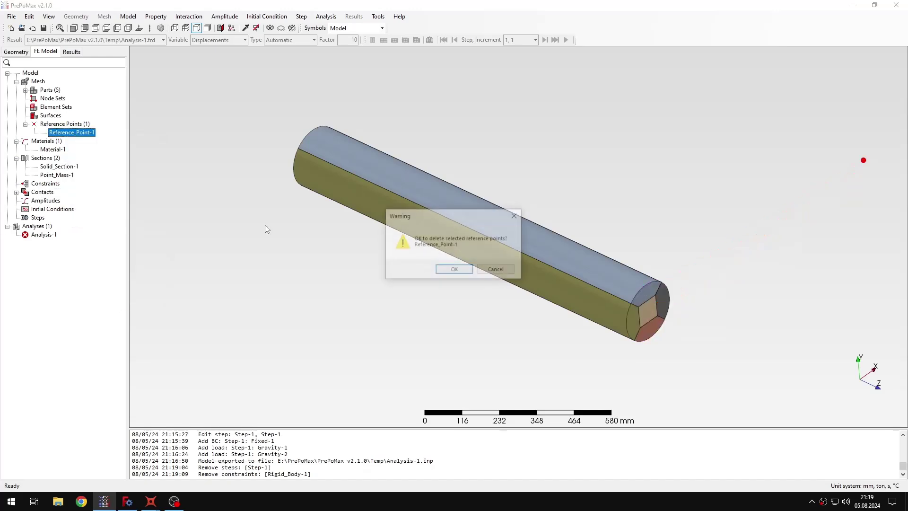
{"action": "left_click", "coordinate": [456, 268]}
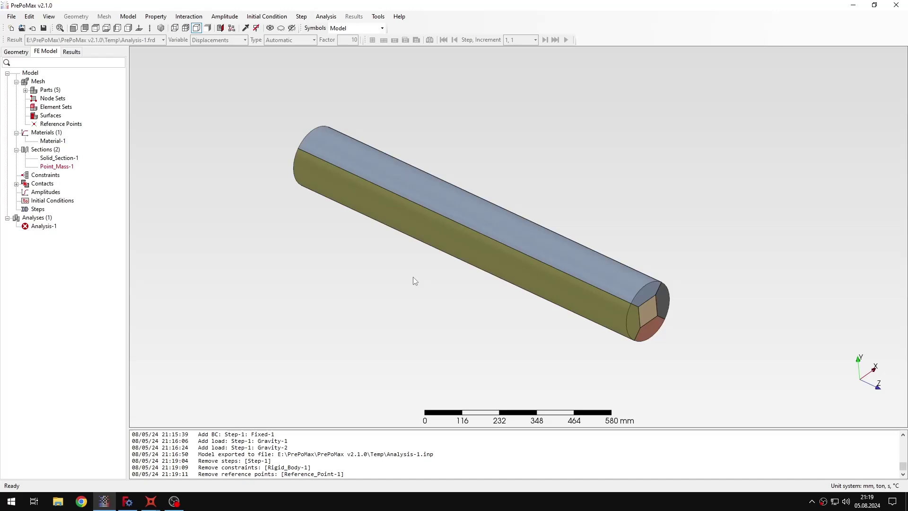
{"action": "right_click", "coordinate": [55, 166]}
{"action": "left_click", "coordinate": [76, 220]}
{"action": "left_click", "coordinate": [445, 271]}
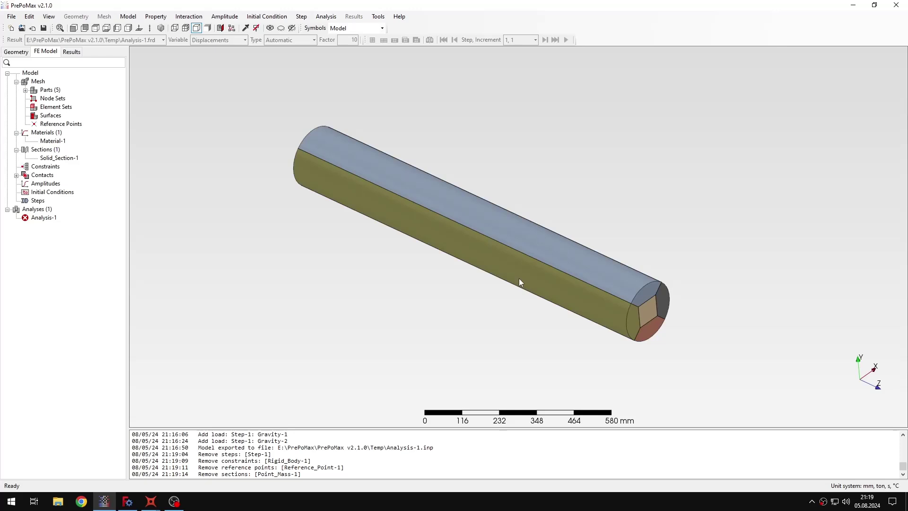
- Start a Distributed Mass section on the five sectors of the bar's end face
{"action": "double_click", "coordinate": [57, 149]}
{"action": "left_click_drag", "start_coordinate": [382, 75], "coordinate": [167, 103]}
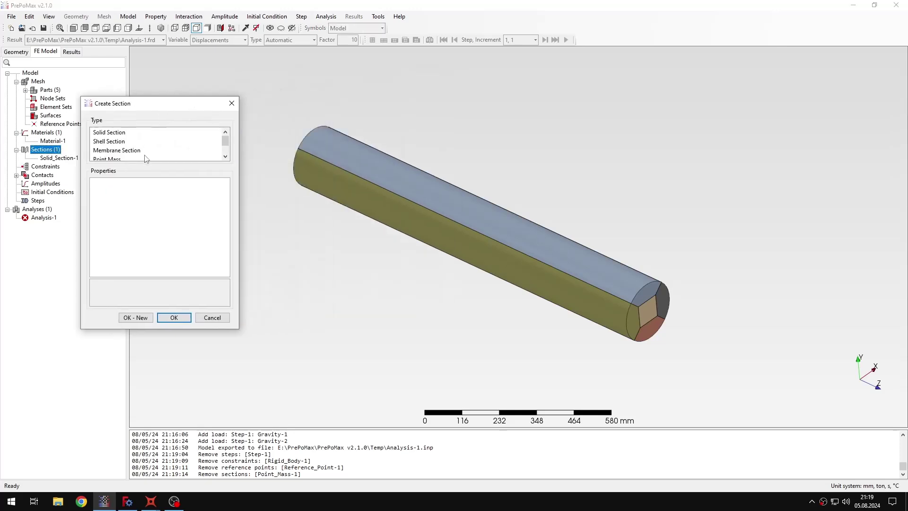
{"action": "scroll", "coordinate": [129, 154], "scroll_direction": "down", "scroll_amount": 1}
{"action": "left_click", "coordinate": [124, 151]}
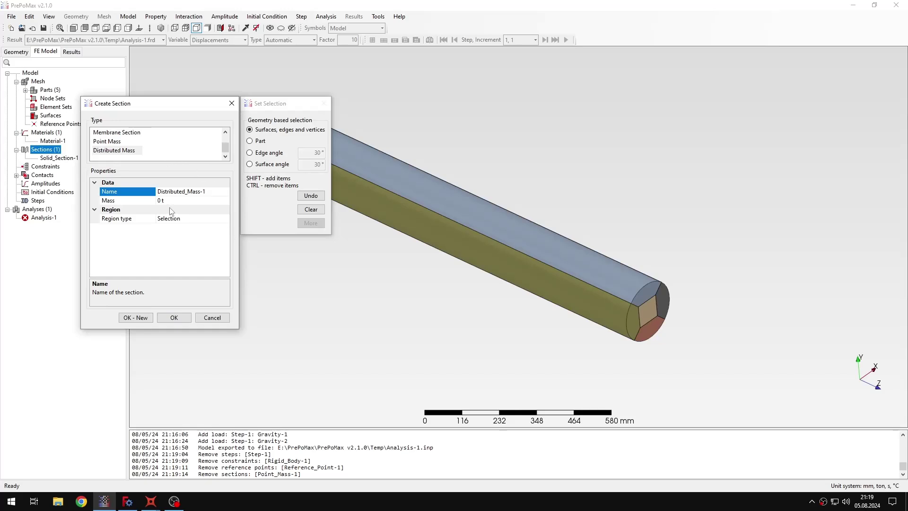
{"action": "scroll", "coordinate": [662, 301], "scroll_direction": "up", "scroll_amount": 3}
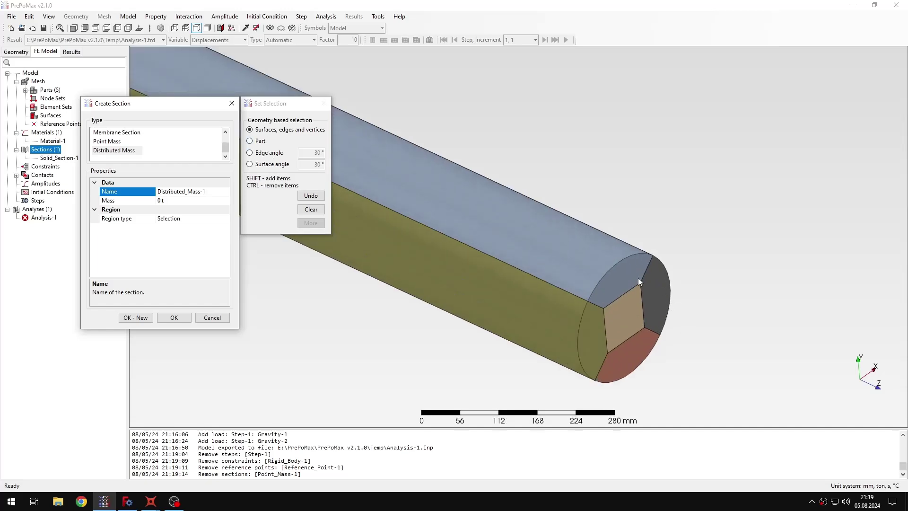
{"action": "left_click", "coordinate": [626, 279]}
{"action": "left_click", "coordinate": [630, 308], "text": "shift"}
{"action": "left_click", "coordinate": [593, 328], "text": "shift"}
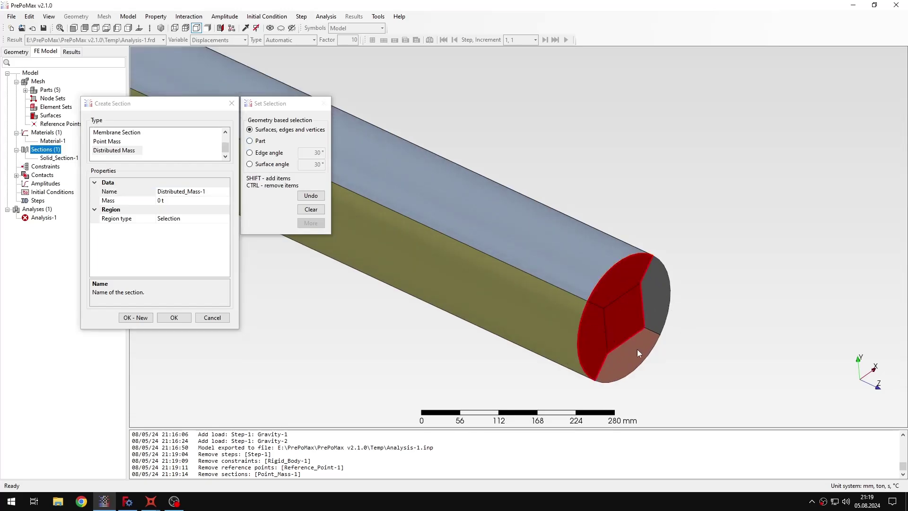
{"action": "left_click", "coordinate": [637, 349], "text": "shift"}
{"action": "left_click", "coordinate": [668, 299], "text": "shift"}
{"action": "scroll", "coordinate": [668, 299], "scroll_direction": "down", "scroll_amount": 3}
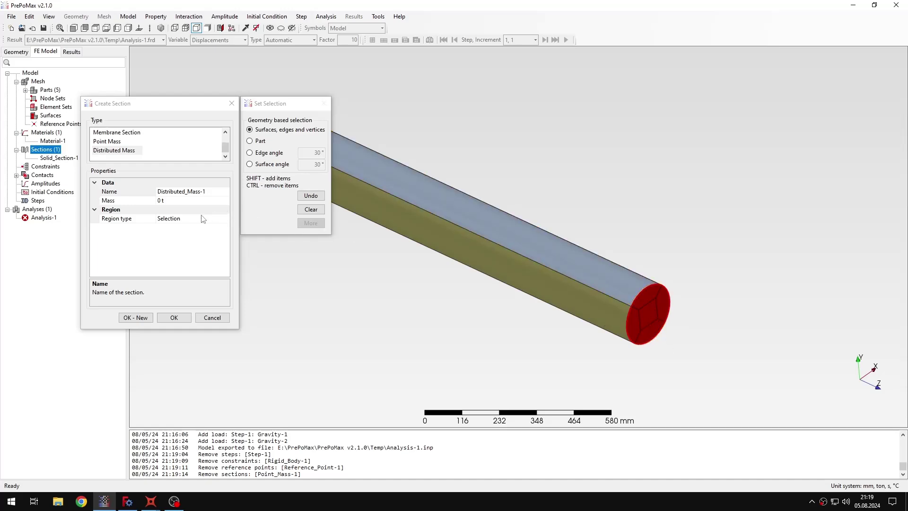
- Set the distributed mass to 0.01 t (10 kg), create Distributed_Mass-1, and check its region
{"action": "left_click", "coordinate": [161, 201]}
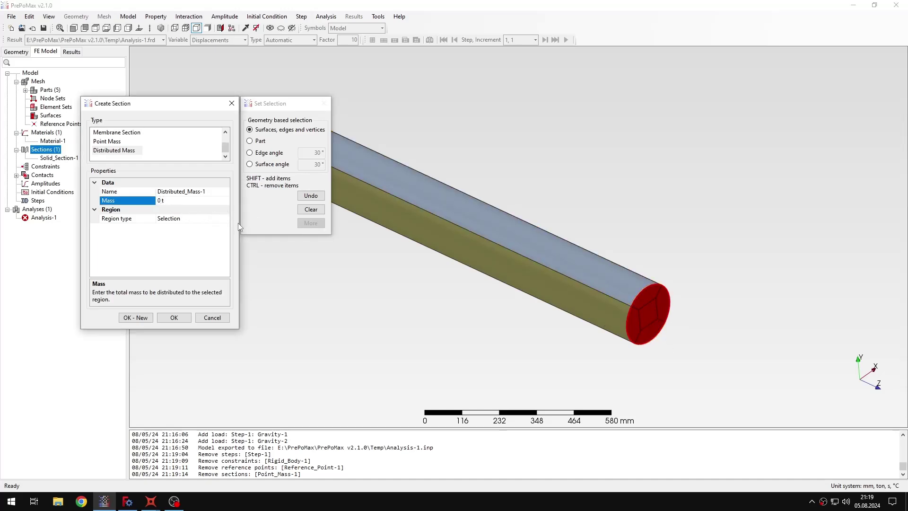
{"action": "key", "text": "BackSpace"}
{"action": "key", "text": "BackSpace"}
{"action": "key", "text": "BackSpace"}
{"action": "type", "text": "10 t"}
{"action": "left_click", "coordinate": [227, 218]}
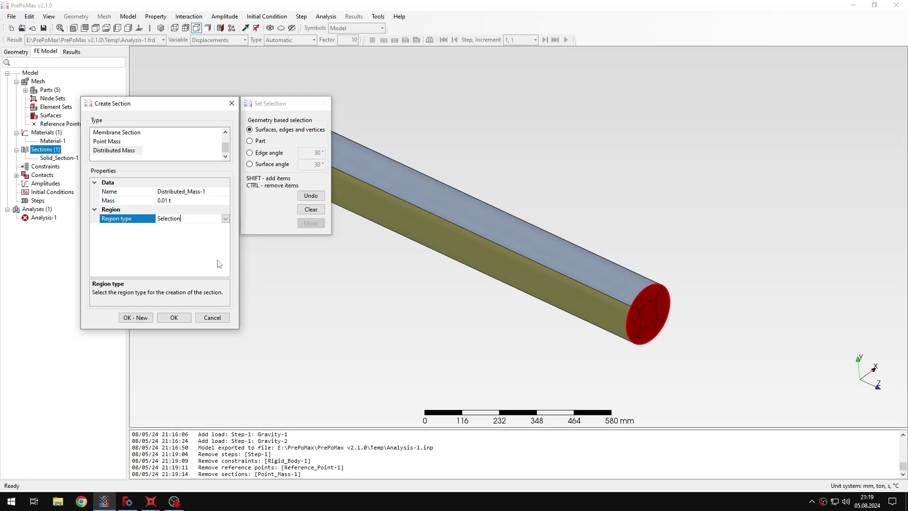
{"action": "left_click", "coordinate": [175, 321]}
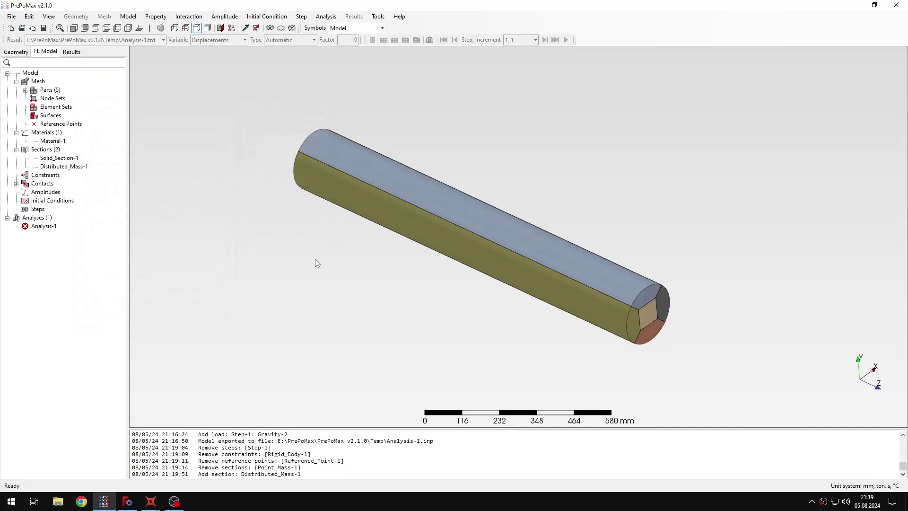
{"action": "left_click", "coordinate": [71, 168]}
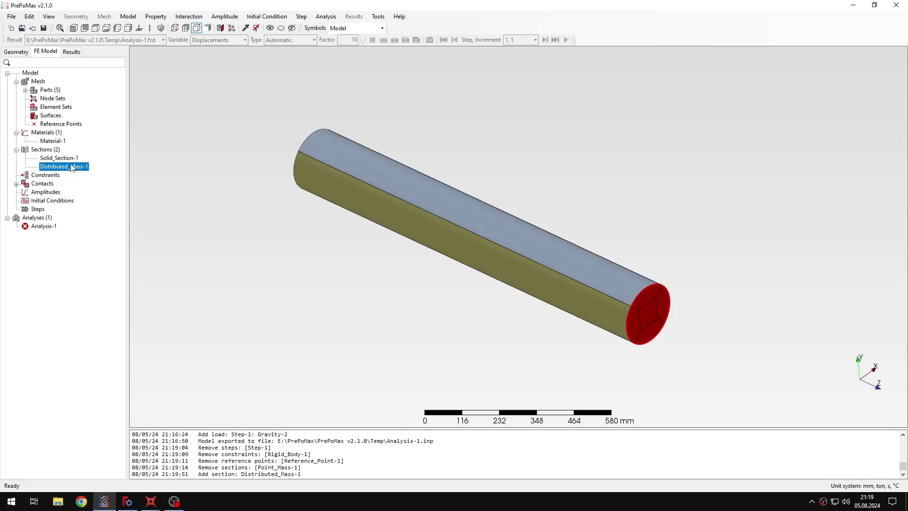
- Create frequency step Step-1 computing 3 eigenfrequencies
{"action": "left_click", "coordinate": [235, 237]}
{"action": "double_click", "coordinate": [38, 209]}
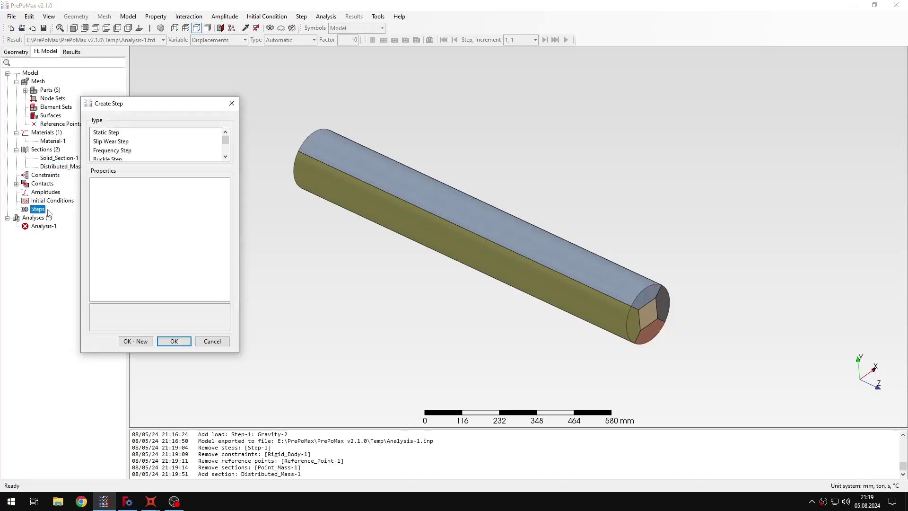
{"action": "left_click", "coordinate": [144, 150]}
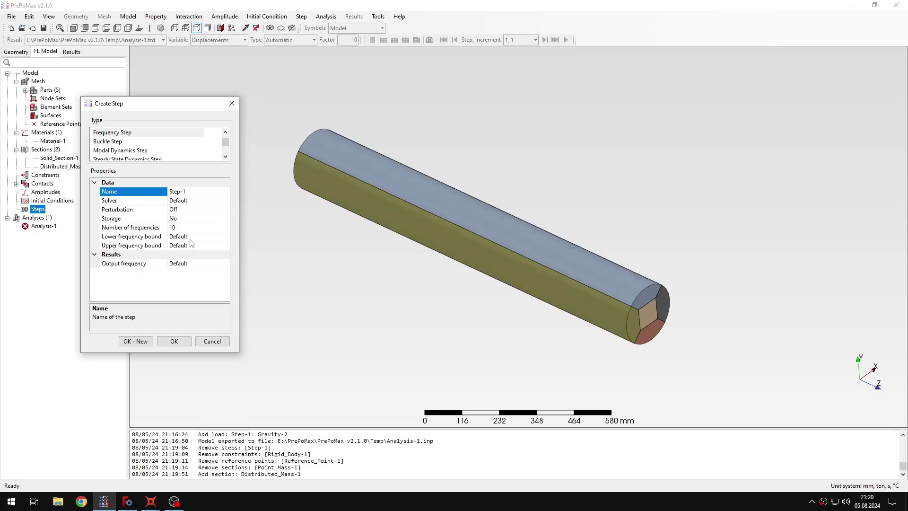
{"action": "left_click", "coordinate": [185, 227]}
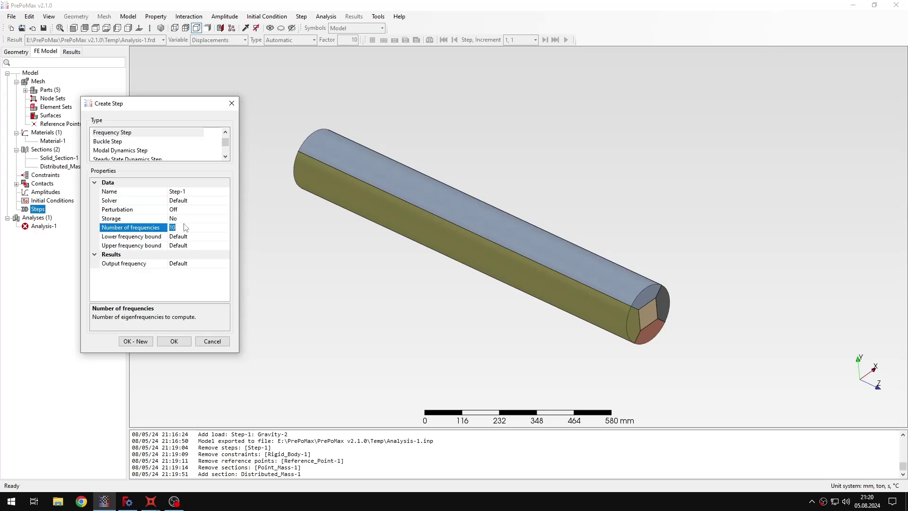
{"action": "type", "text": "3"}
{"action": "left_click", "coordinate": [174, 341]}
- Add fixed support Fixed-1 on the bar's far end face
{"action": "left_click", "coordinate": [55, 243]}
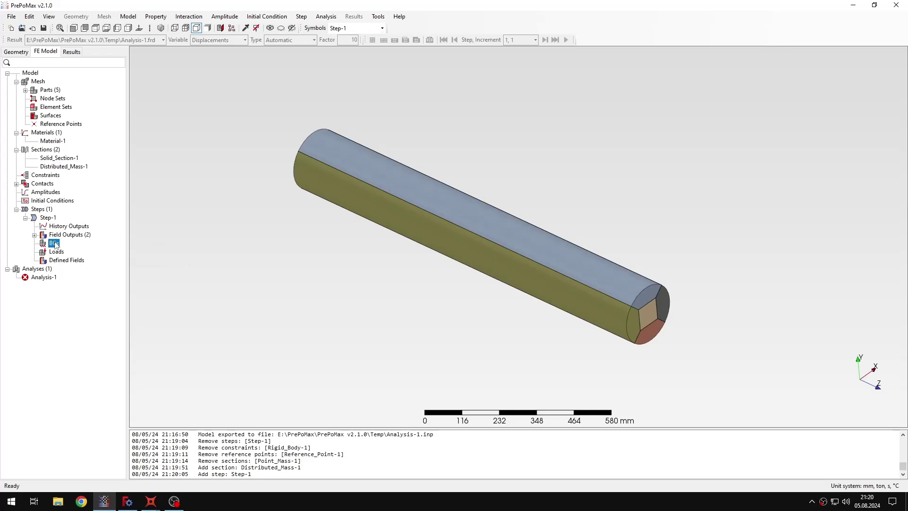
{"action": "double_click", "coordinate": [55, 243]}
{"action": "left_click", "coordinate": [113, 132]}
{"action": "middle_click_drag", "start_coordinate": [341, 235], "coordinate": [399, 197]}
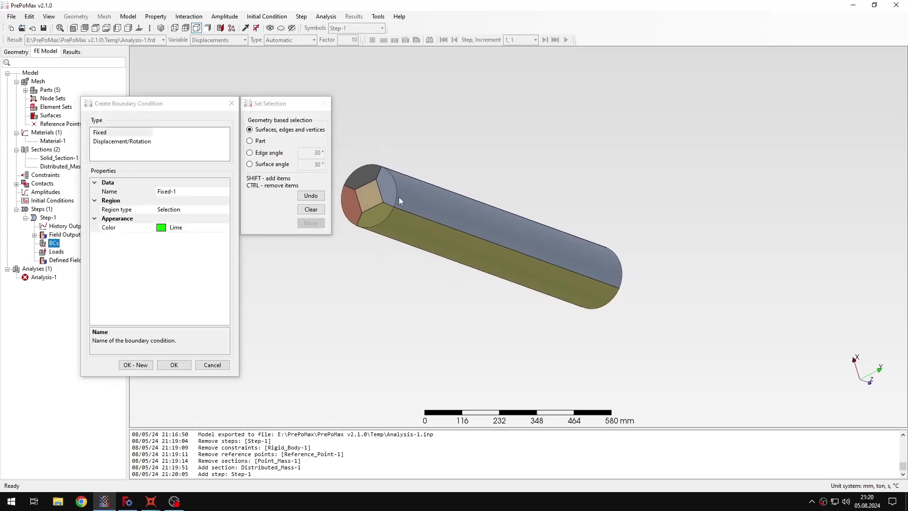
{"action": "left_click", "coordinate": [383, 195]}
{"action": "left_click", "coordinate": [364, 179]}
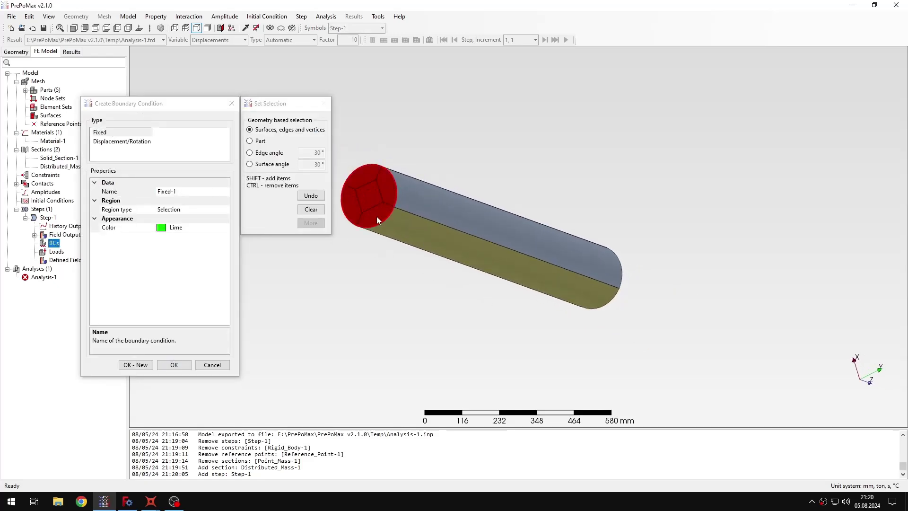
{"action": "left_click", "coordinate": [174, 365]}
{"action": "middle_click_drag", "start_coordinate": [505, 318], "coordinate": [391, 272]}
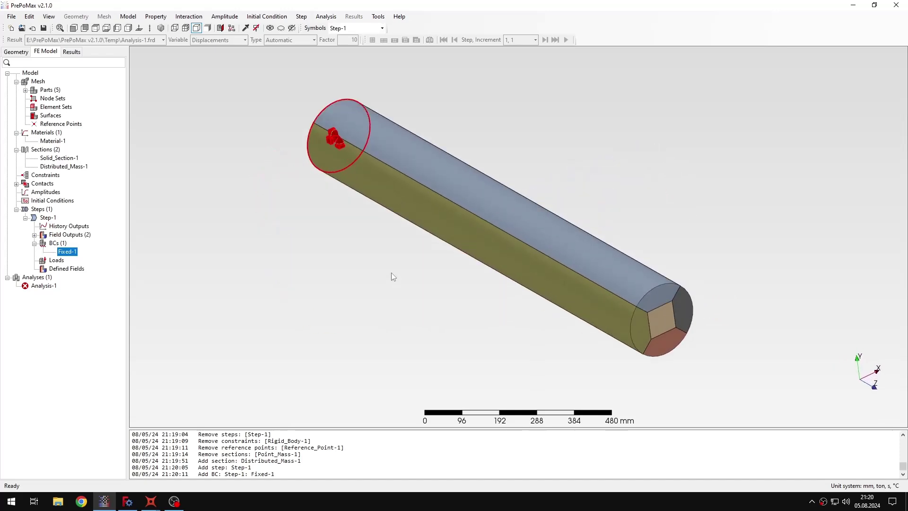
{"action": "left_click", "coordinate": [319, 274]}
{"action": "middle_click_drag", "start_coordinate": [319, 274], "coordinate": [335, 271]}
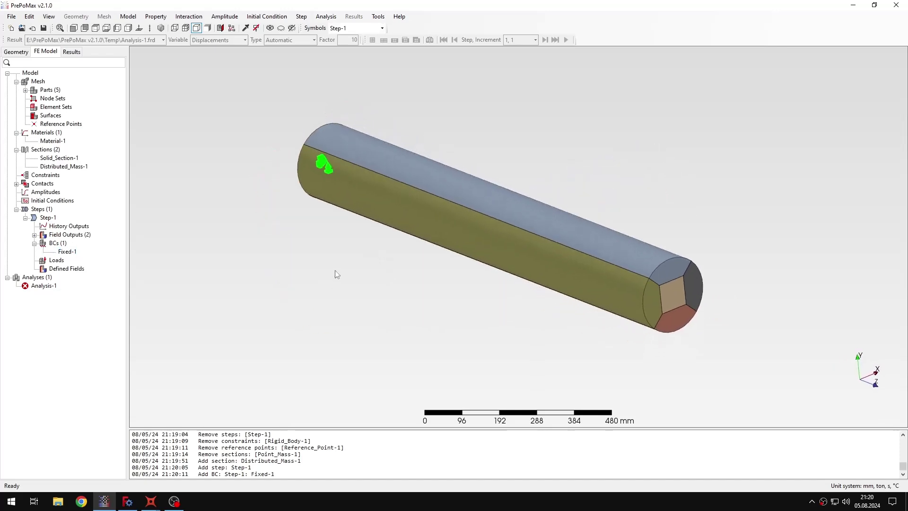
- Change Step-1's matrix solver from Default to another solver, then review Distributed_Mass-1's region
{"action": "left_click", "coordinate": [47, 219]}
{"action": "double_click", "coordinate": [47, 218]}
{"action": "left_click", "coordinate": [226, 200]}
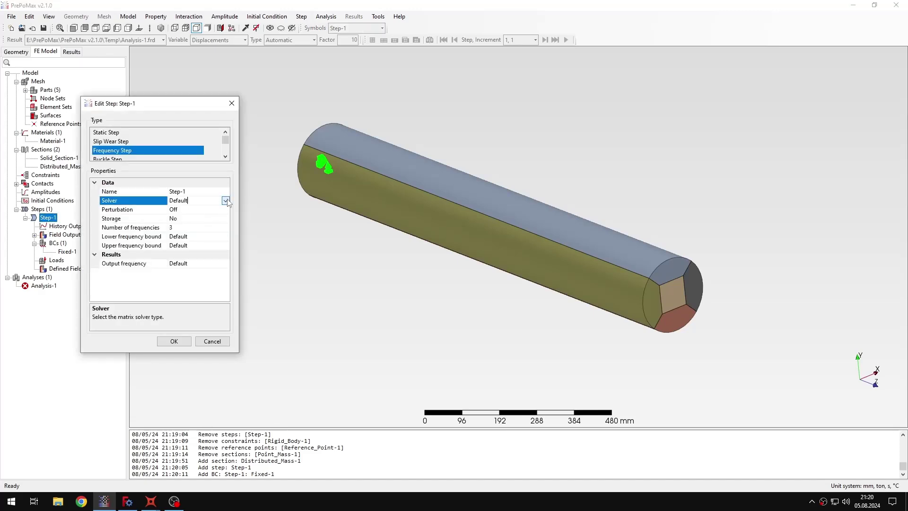
{"action": "left_click", "coordinate": [226, 201]}
{"action": "left_click", "coordinate": [190, 219]}
{"action": "left_click", "coordinate": [174, 341]}
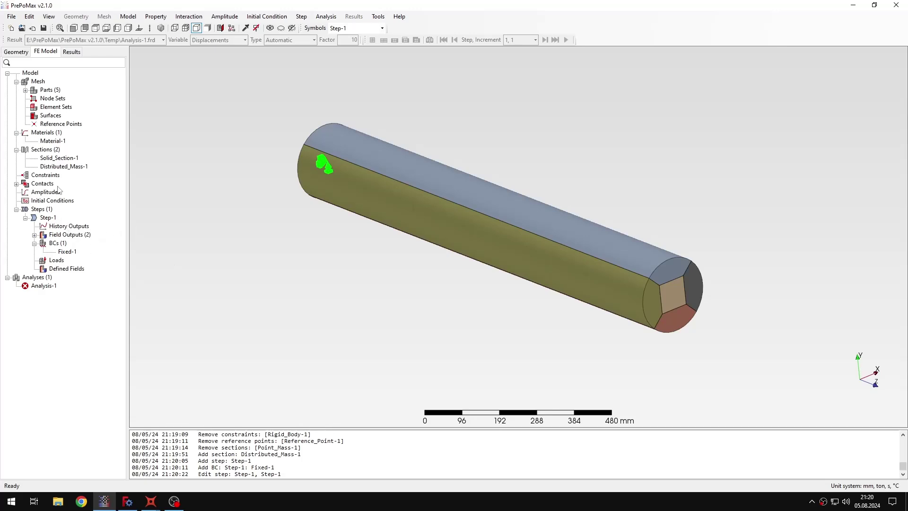
{"action": "left_click", "coordinate": [61, 168]}
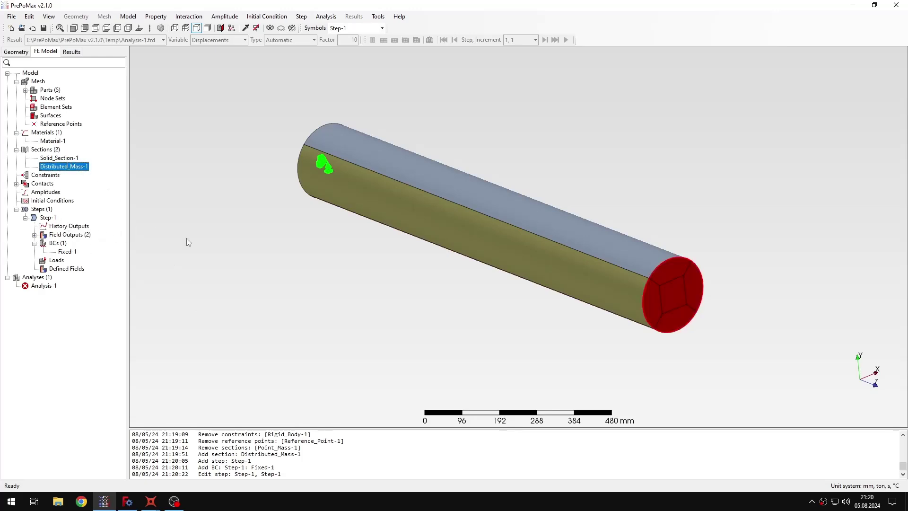
{"action": "left_click", "coordinate": [216, 248]}
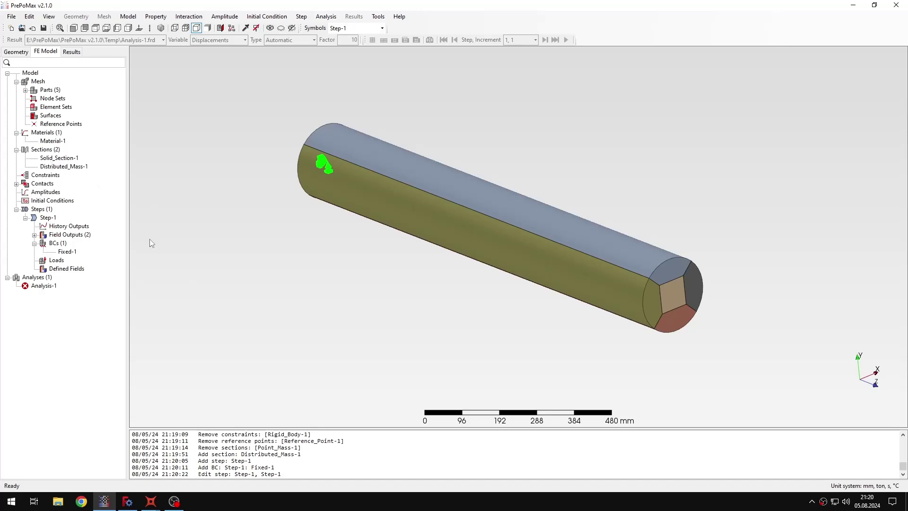
- Run the frequency analysis, overwriting old files, and open mode 1 results at 68.73609 Hz
{"action": "right_click", "coordinate": [51, 286]}
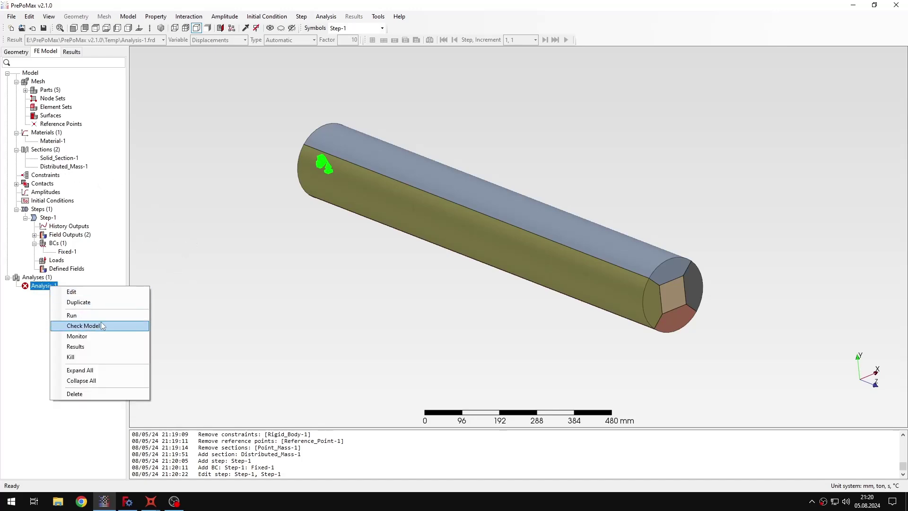
{"action": "left_click", "coordinate": [118, 313]}
{"action": "right_click", "coordinate": [61, 287]}
{"action": "left_click", "coordinate": [75, 318]}
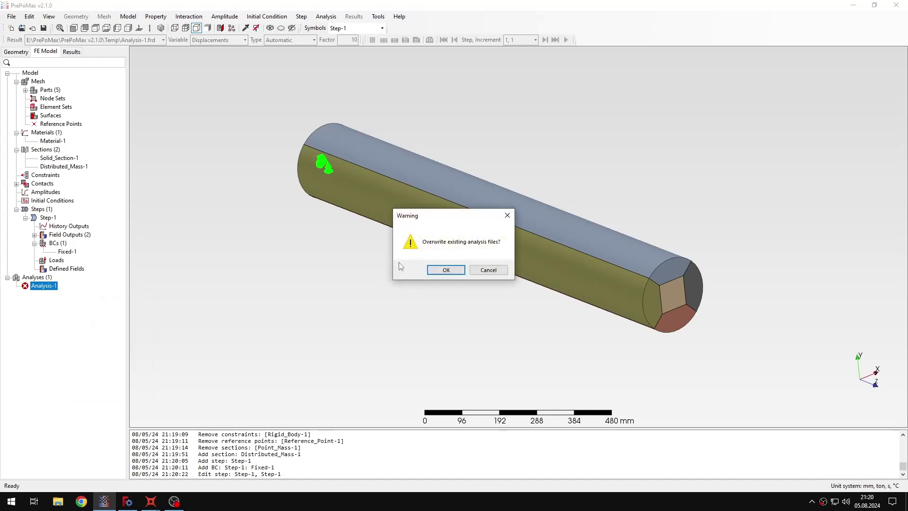
{"action": "left_click", "coordinate": [431, 272]}
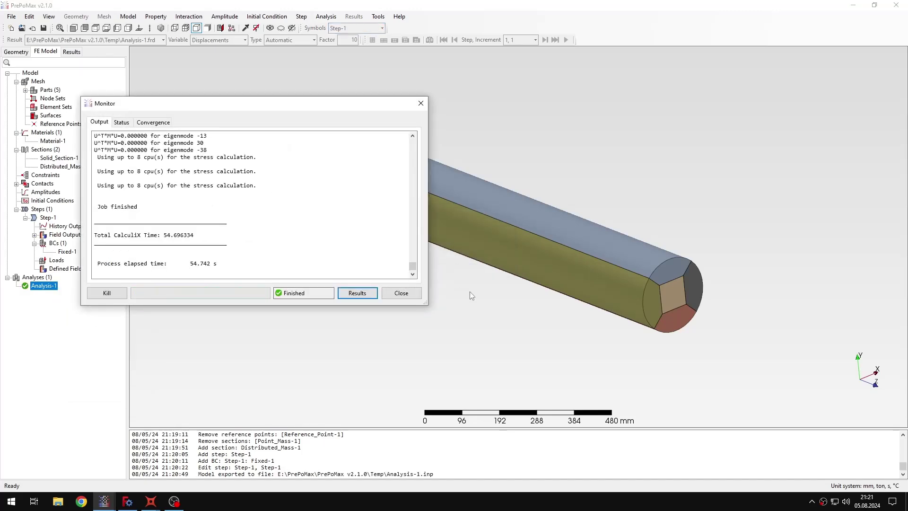
{"action": "left_click", "coordinate": [358, 293]}
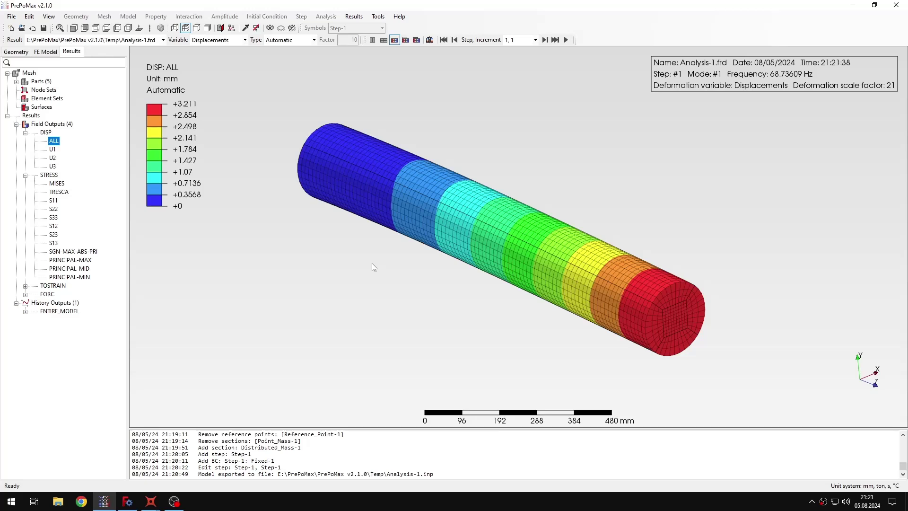
{"action": "left_click", "coordinate": [157, 504]}
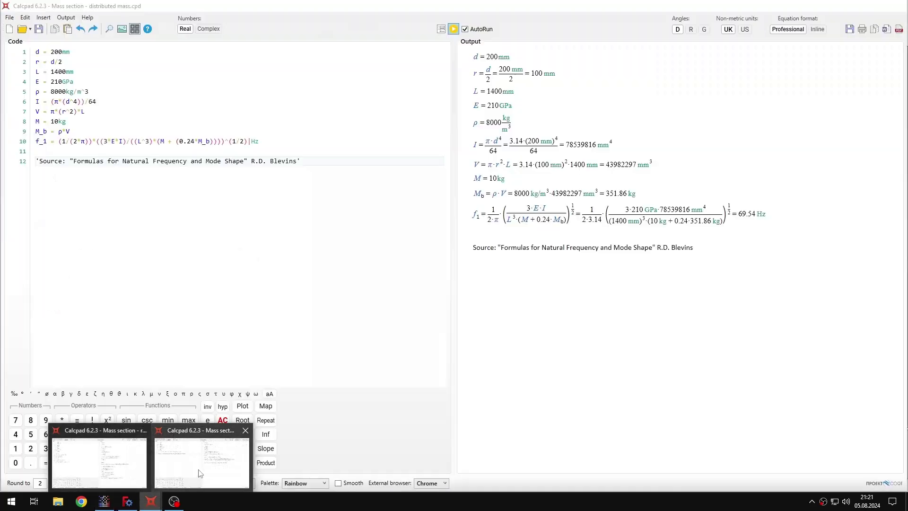
{"action": "left_click", "coordinate": [202, 461]}
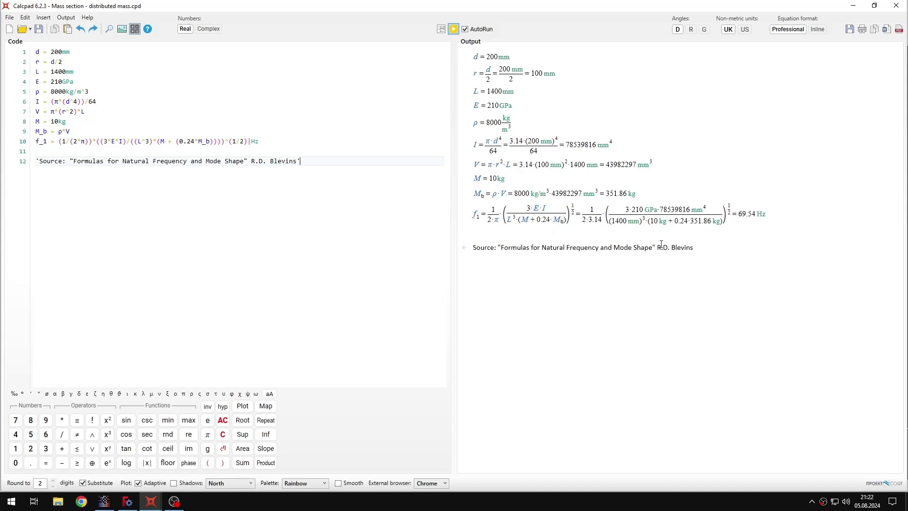
{"action": "left_click", "coordinate": [104, 501]}
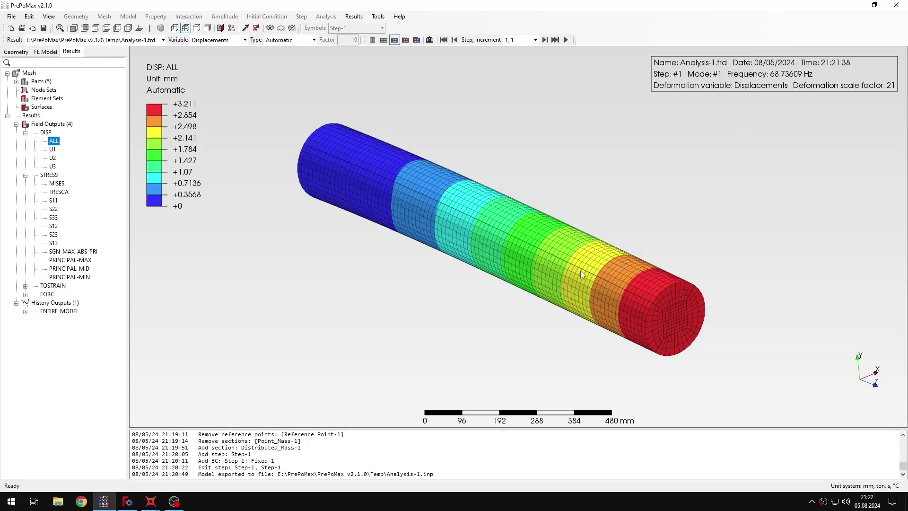
{"action": "left_click", "coordinate": [151, 501]}
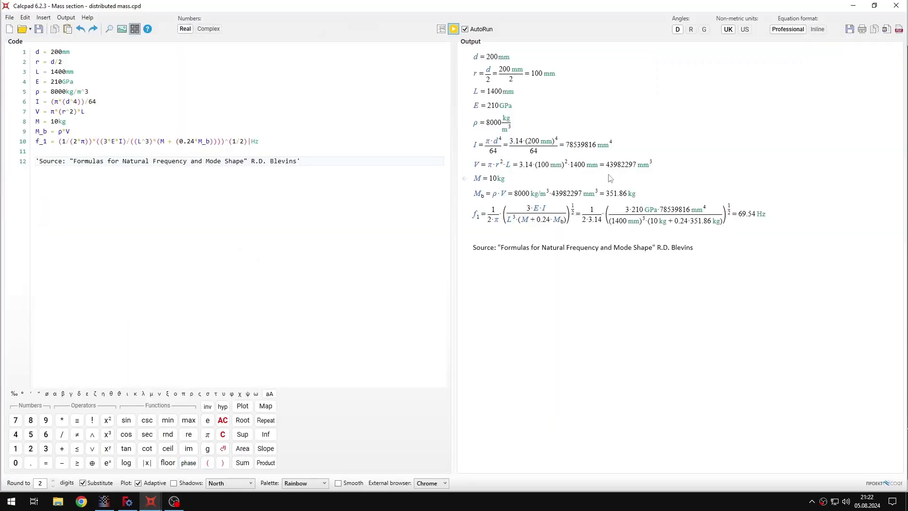
{"action": "left_click", "coordinate": [483, 177]}
{"action": "left_click", "coordinate": [595, 291]}
{"action": "left_click", "coordinate": [853, 7]}
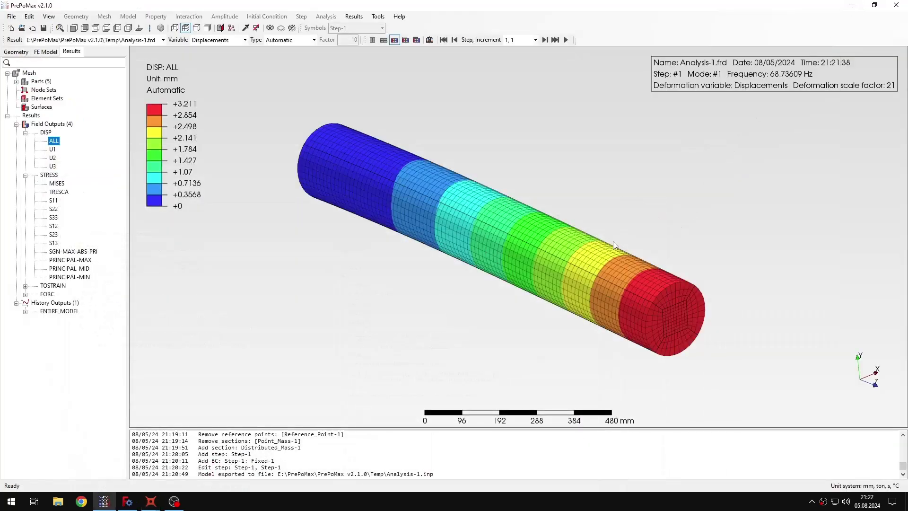